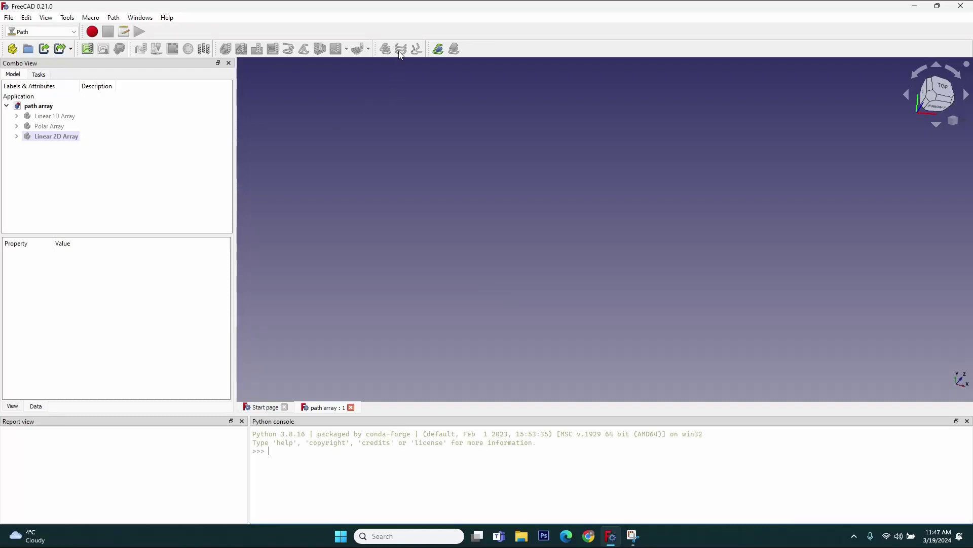
Step: Show the Linear 1D Array body and examine its stepped shape from close up and from farther away
click(112, 116)
key(space)
key(space)
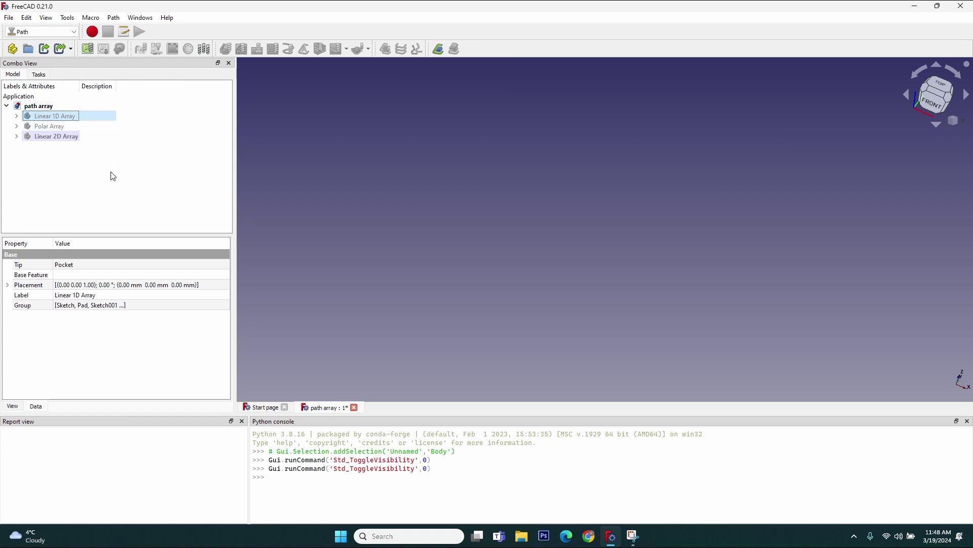
key(space)
key(space)
key(space)
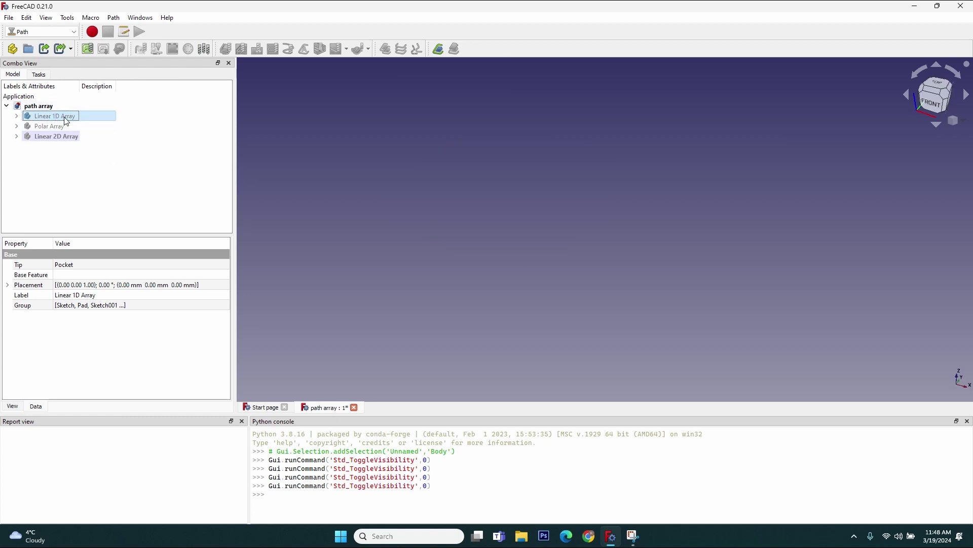
scroll(585, 128, up, 4)
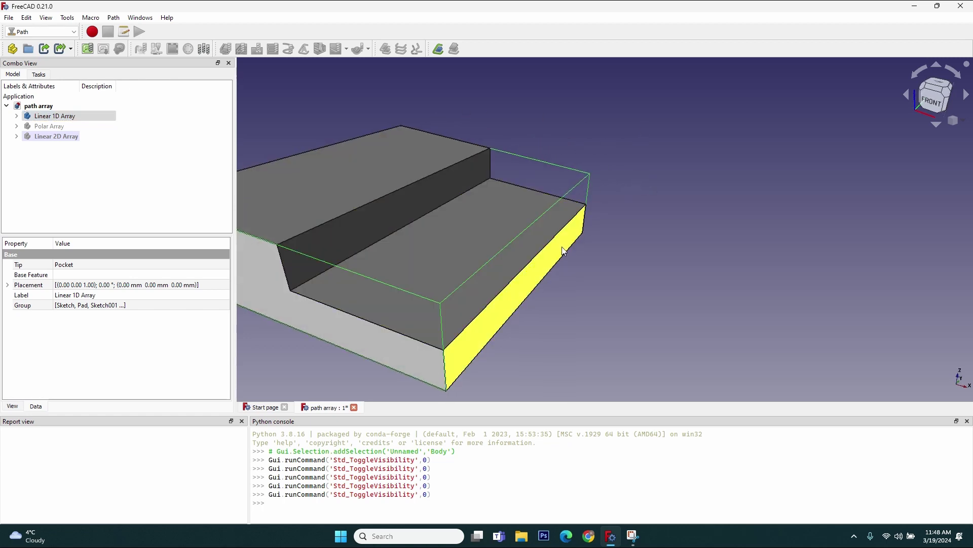
scroll(588, 133, down, 3)
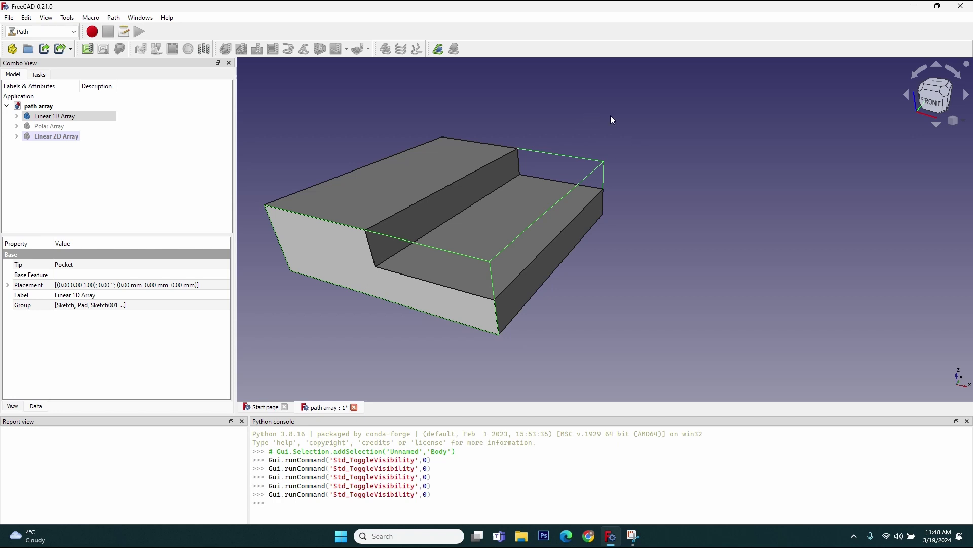
Step: Hide the Linear 1D Array body and show the Polar Array body to examine its plate and sketched line
key(space)
key(Down)
key(space)
middle_drag(248, 195, 624, 113)
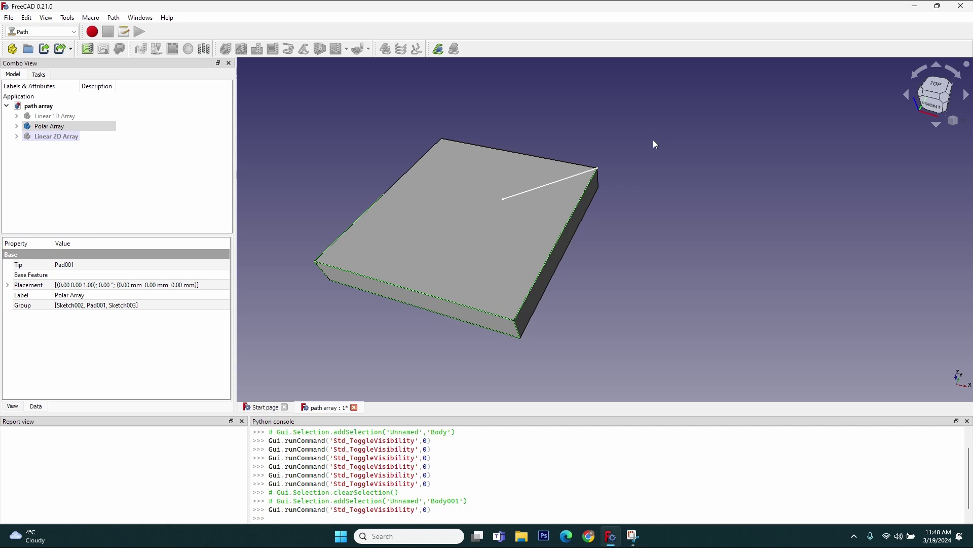
scroll(659, 137, down, 1)
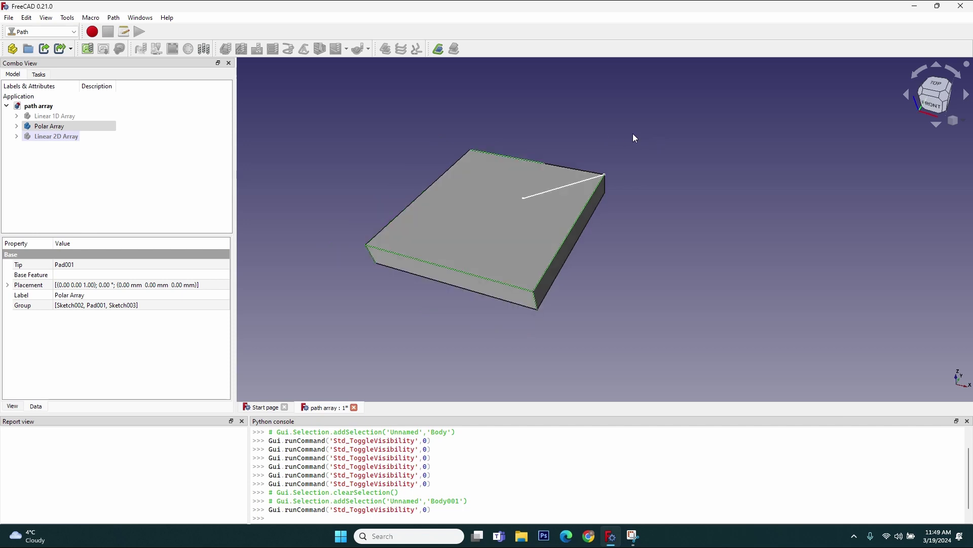
scroll(633, 134, up, 1)
click(595, 145)
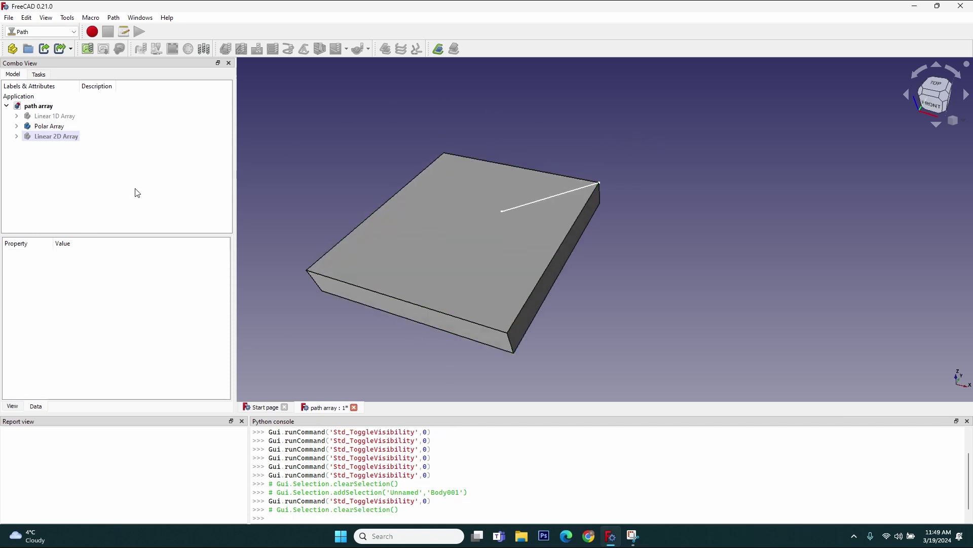
Step: Hide the Polar Array body and show the Linear 2D Array body to examine the plate with its corner hole
click(50, 126)
key(space)
click(64, 137)
key(space)
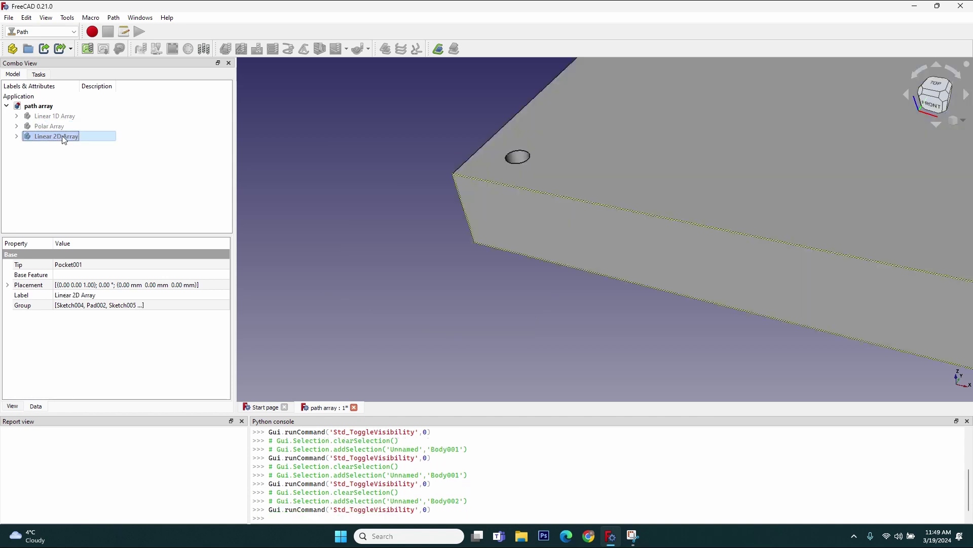
scroll(421, 190, down, 2)
middle_drag(421, 189, 516, 261)
click(411, 162)
middle_drag(411, 163, 420, 146)
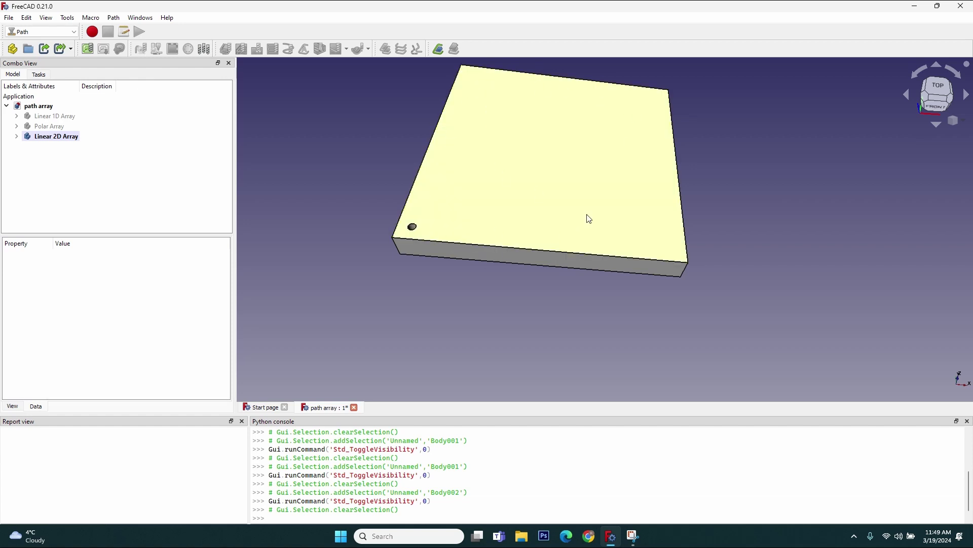
middle_drag(350, 135, 389, 181)
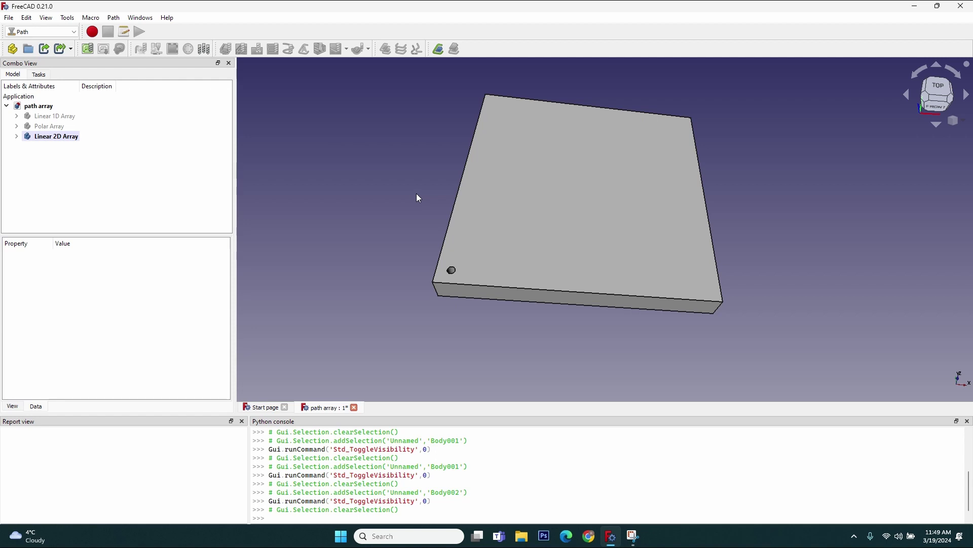
Step: Hide the Linear 2D Array body and make the Linear 1D Array body visible again
key(space)
click(60, 116)
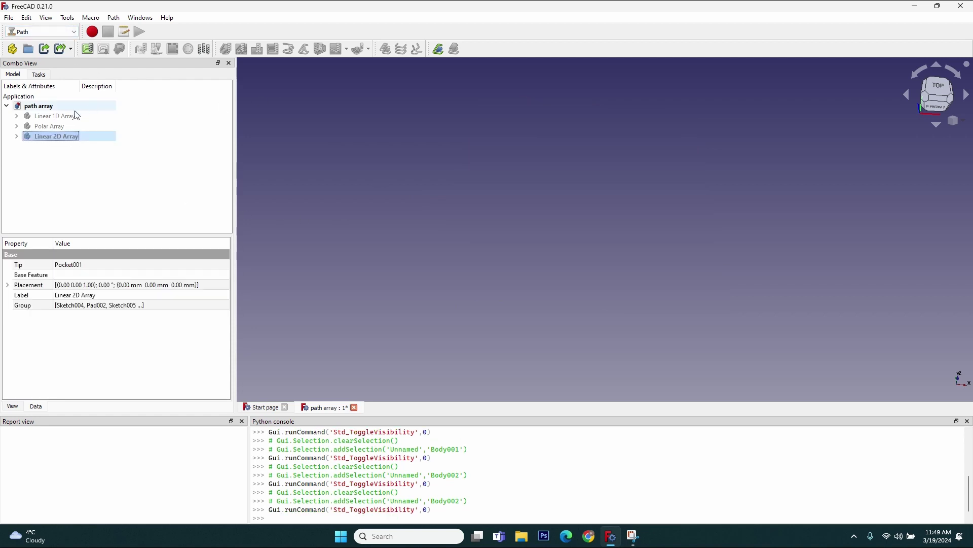
key(space)
scroll(412, 246, up, 1)
scroll(412, 245, down, 3)
scroll(393, 245, up, 3)
middle_drag(394, 245, 639, 274)
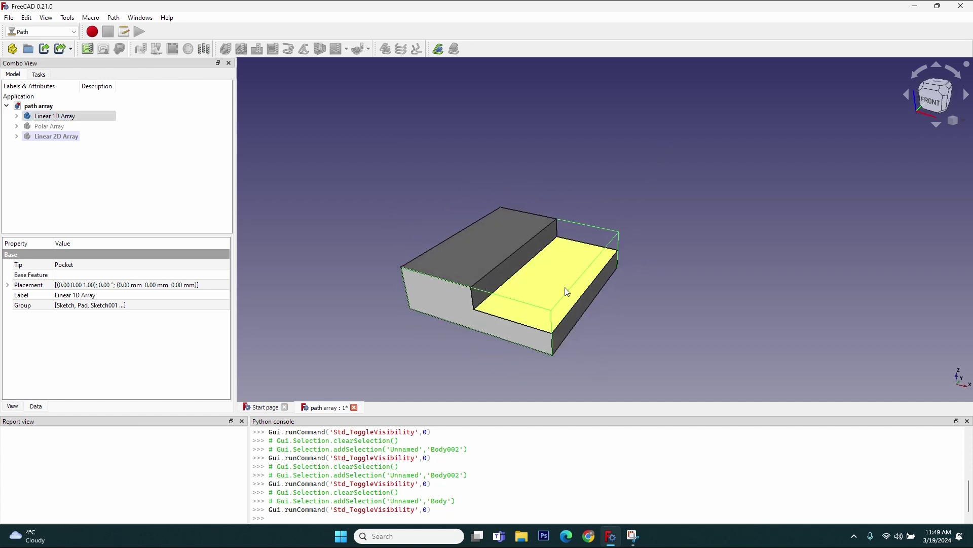
middle_drag(565, 289, 425, 162)
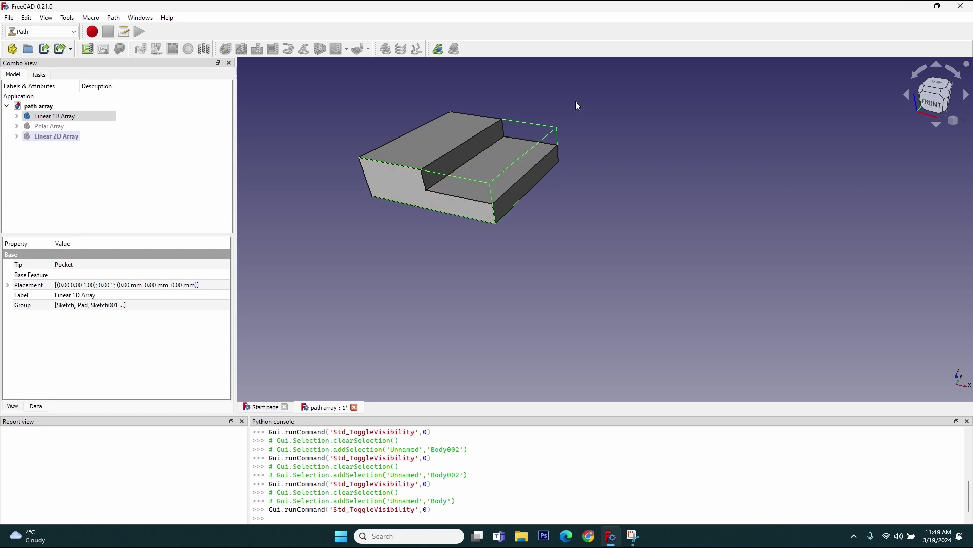
middle_drag(576, 101, 662, 146)
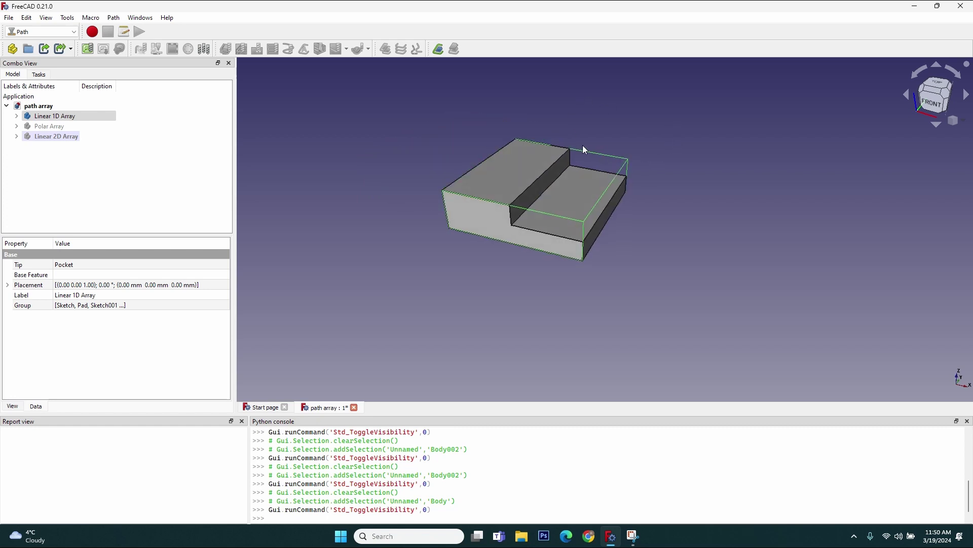
scroll(586, 142, up, 3)
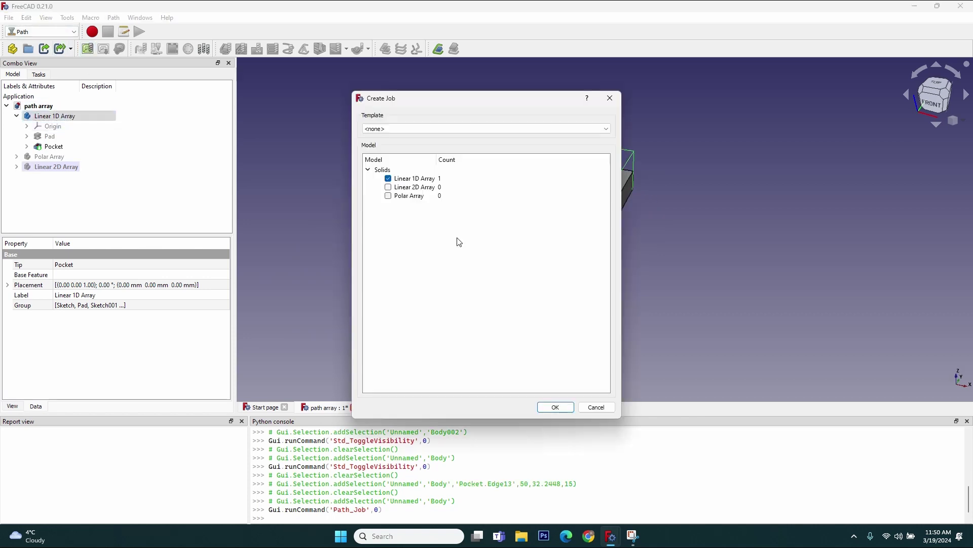
Step: Create a Path job for the Linear 1D Array body from the 6 mm endmill fast template, reviewing its tools and output settings
click(431, 129)
click(409, 147)
click(555, 408)
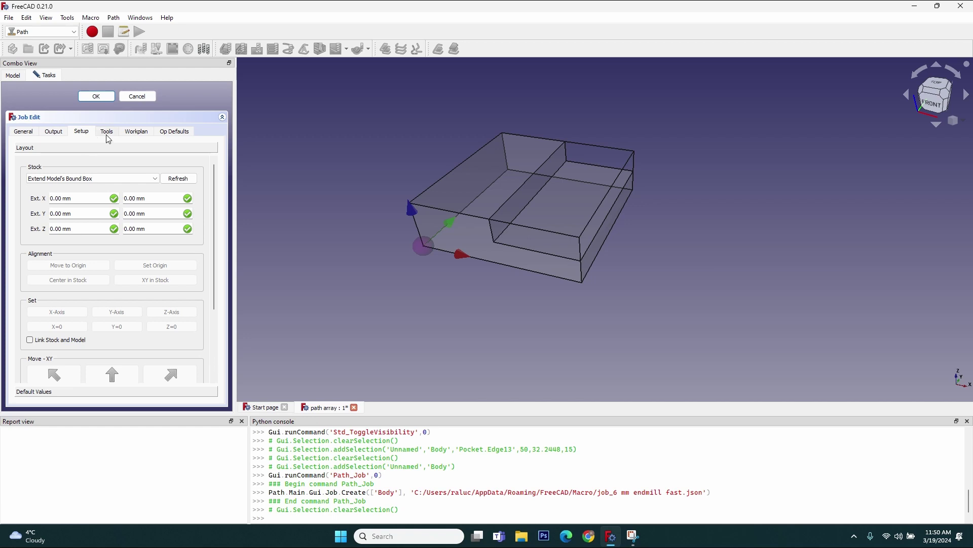
click(106, 134)
click(54, 132)
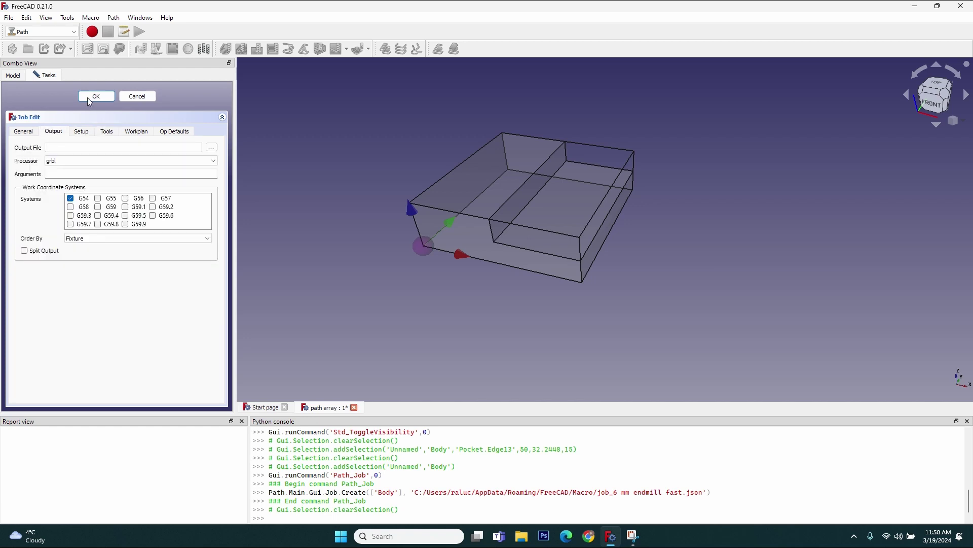
click(89, 101)
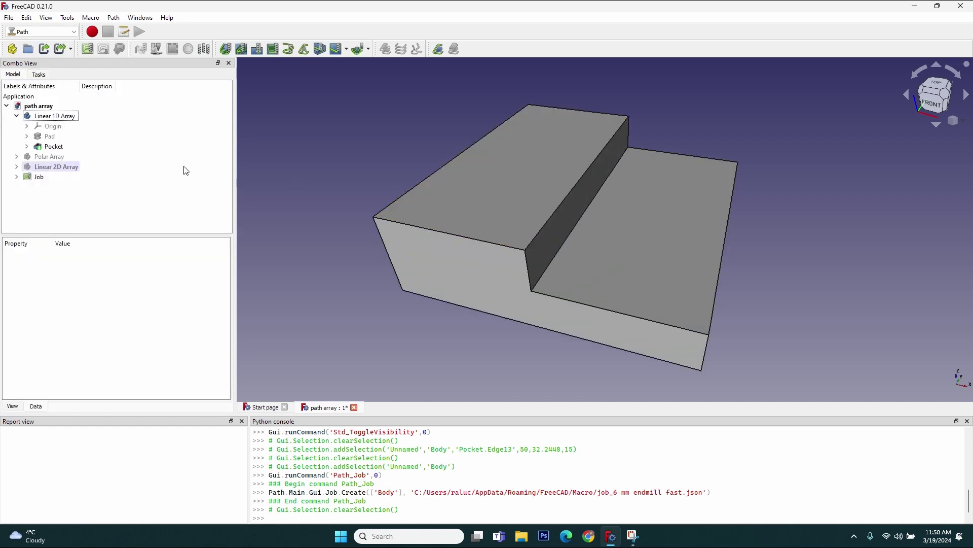
Step: Add a Profile operation on the inner bottom edge of the step and apply it with the default settings
scroll(538, 232, up, 5)
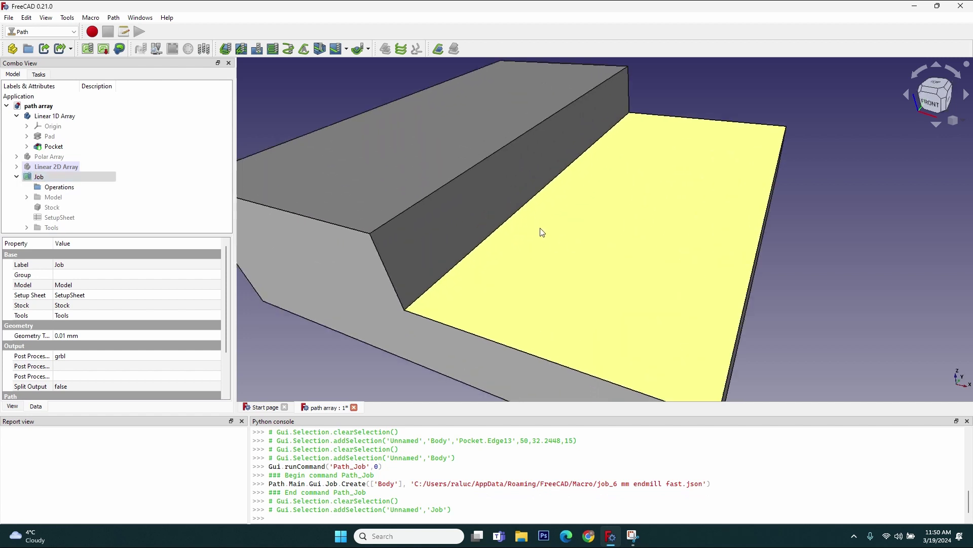
click(509, 218)
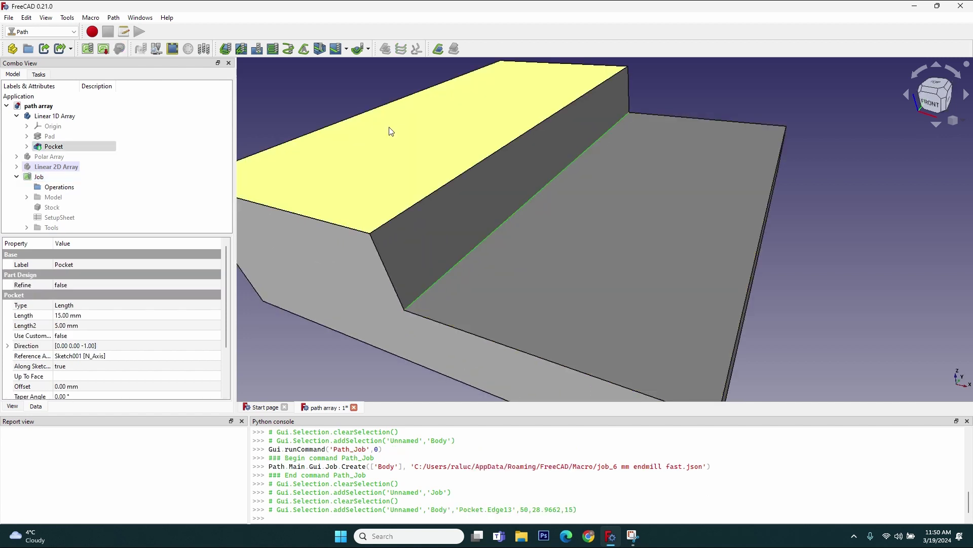
click(225, 48)
click(156, 96)
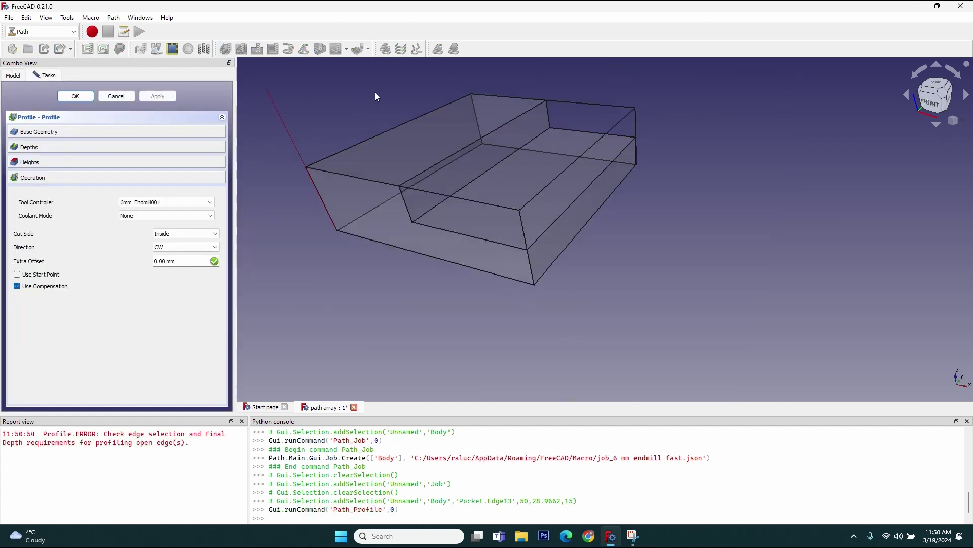
scroll(382, 100, up, 3)
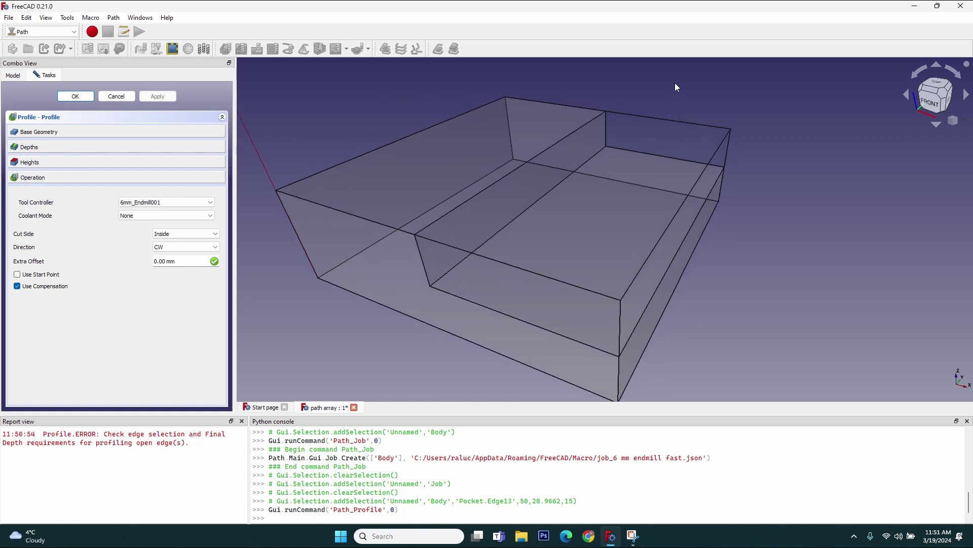
Step: Set the Profile operation's final depth to 15.02 mm and recalculate the toolpath
click(68, 147)
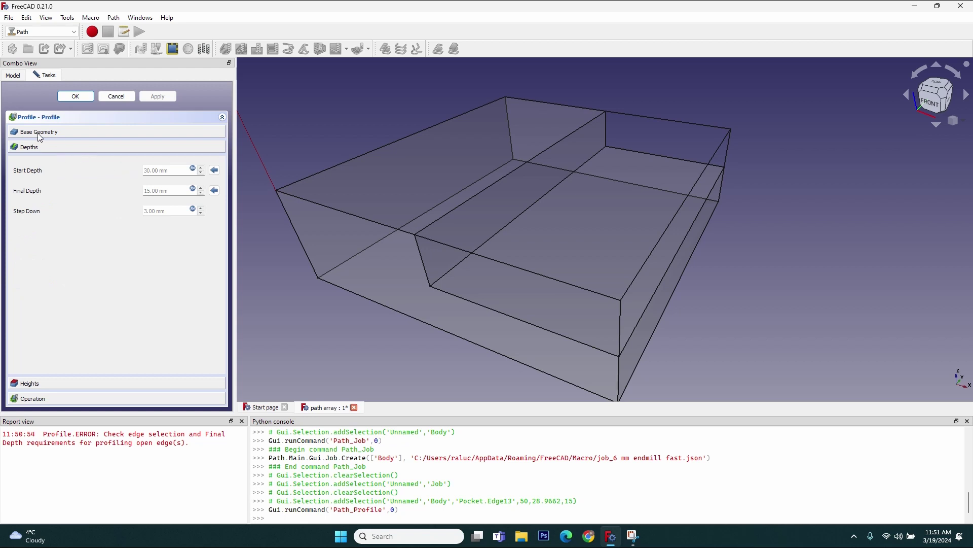
click(193, 190)
click(331, 206)
key(BackSpace)
key(BackSpace)
key(BackSpace)
key(BackSpace)
key(BackSpace)
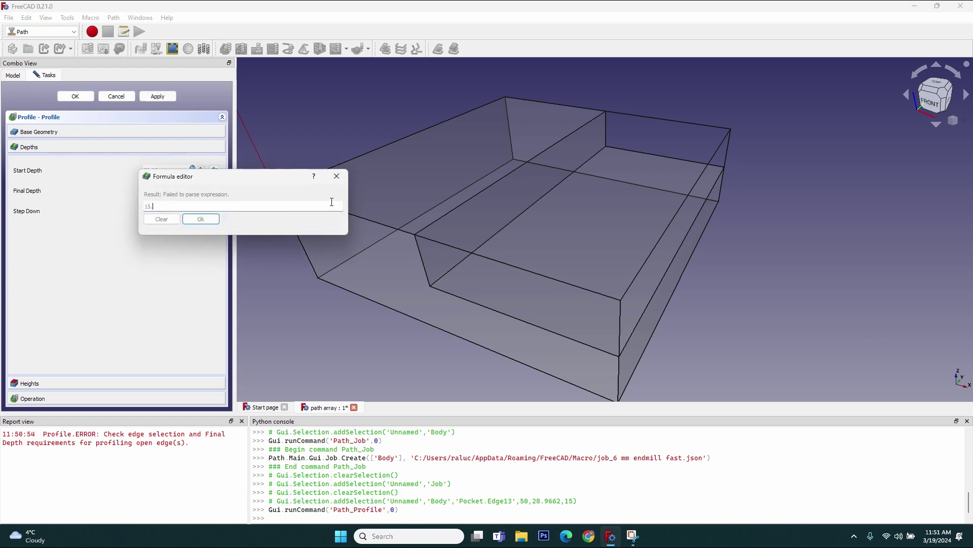
text(02)
key(Return)
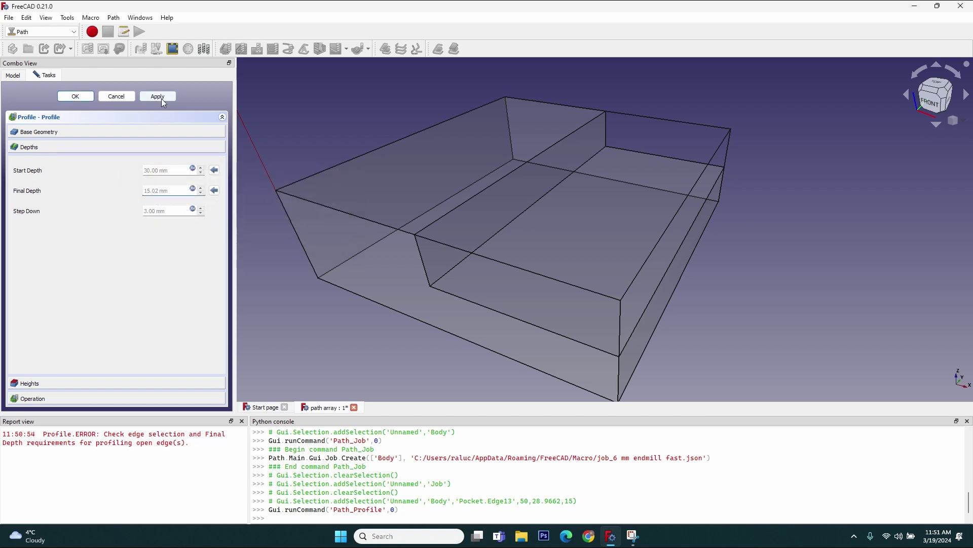
click(160, 97)
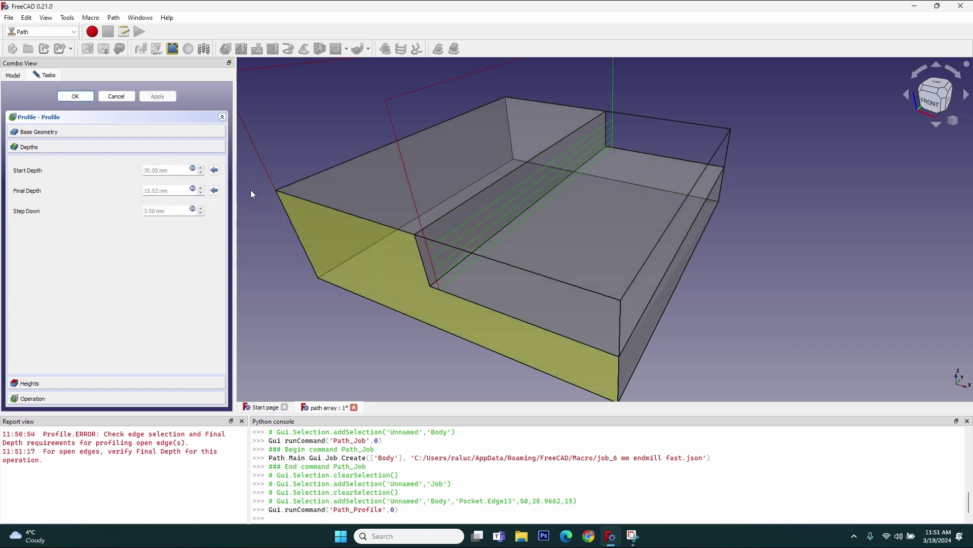
Step: Try a final depth of 15.01 mm for the Profile operation and recalculate the toolpath
click(193, 189)
text(15.01)
key(Return)
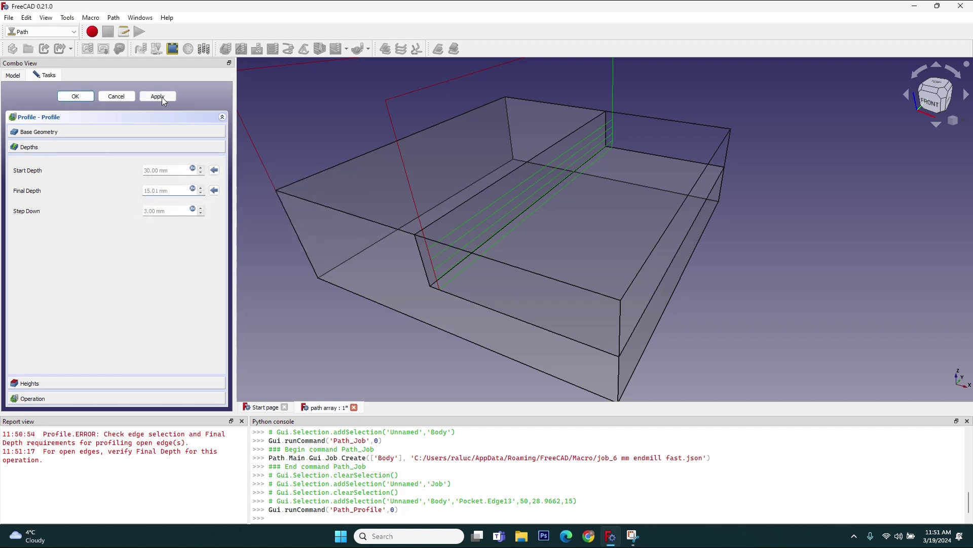
click(159, 96)
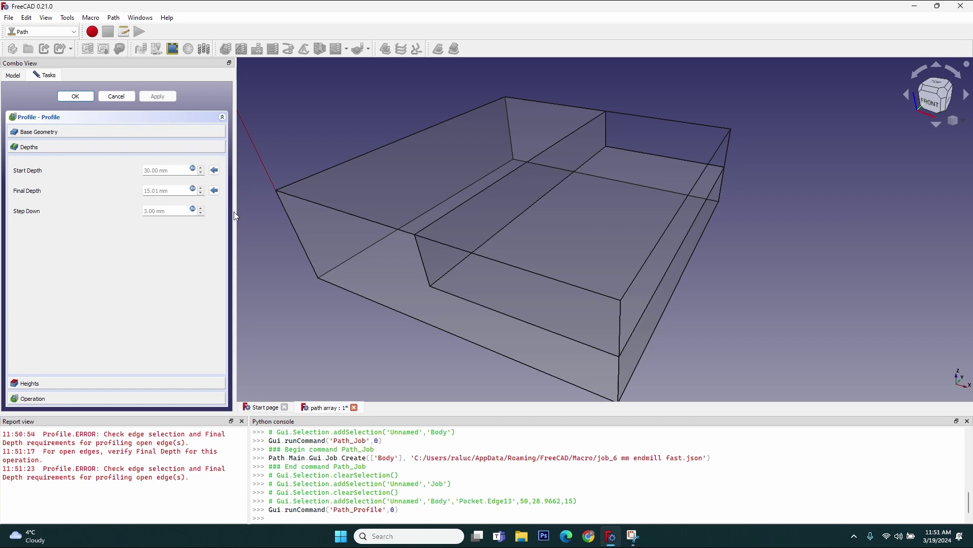
Step: Return the Profile operation's final depth to 15.02 mm and recalculate the toolpath
click(193, 189)
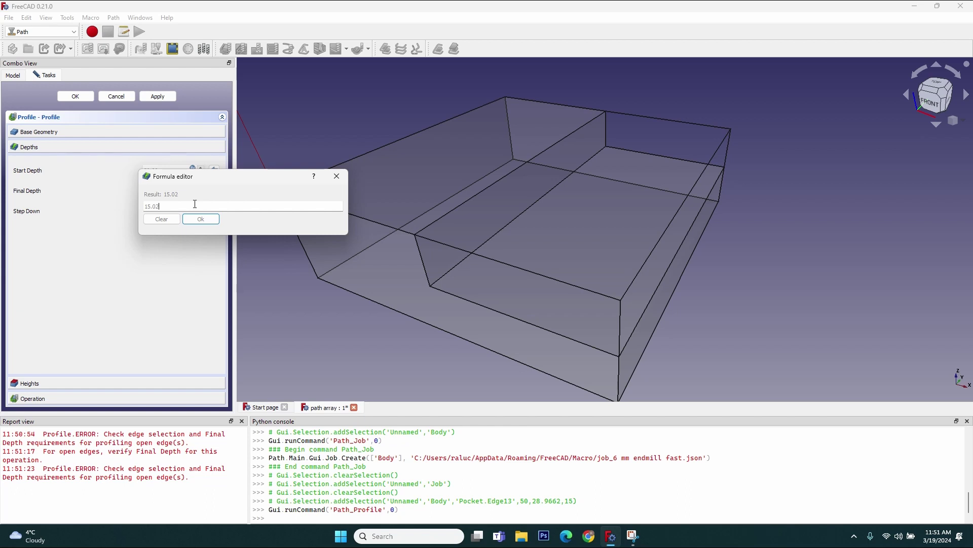
key(Return)
click(157, 96)
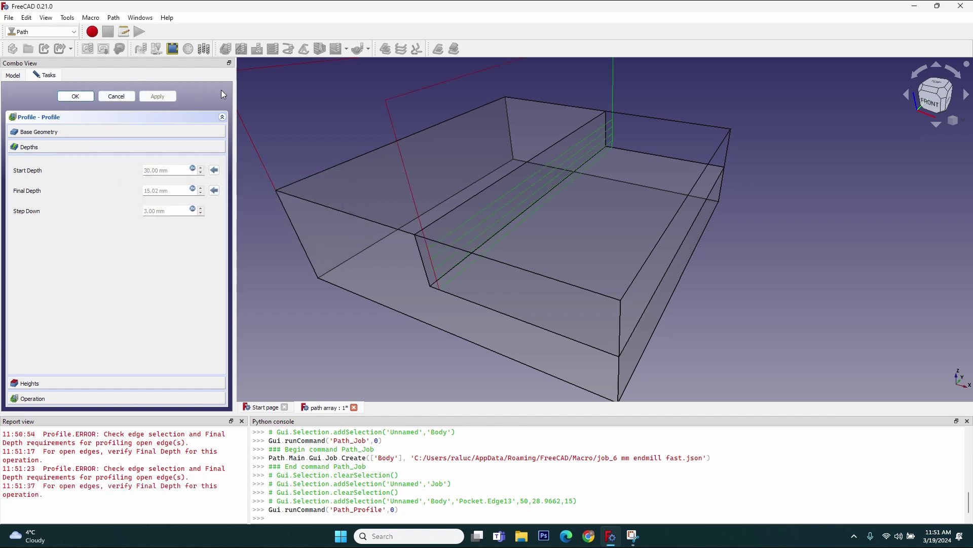
middle_drag(297, 337, 327, 315)
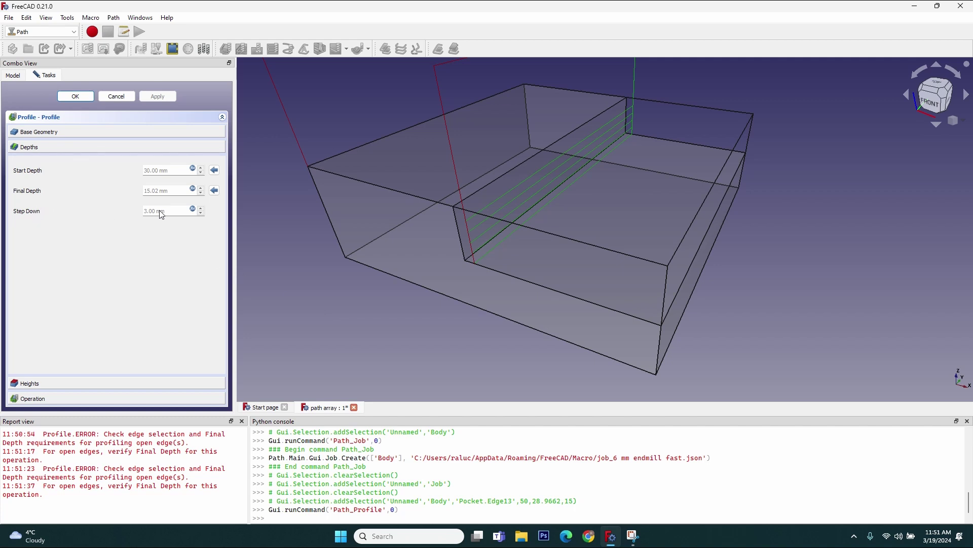
Step: Set the Profile operation's step down to 20 mm and accept the operation
click(192, 210)
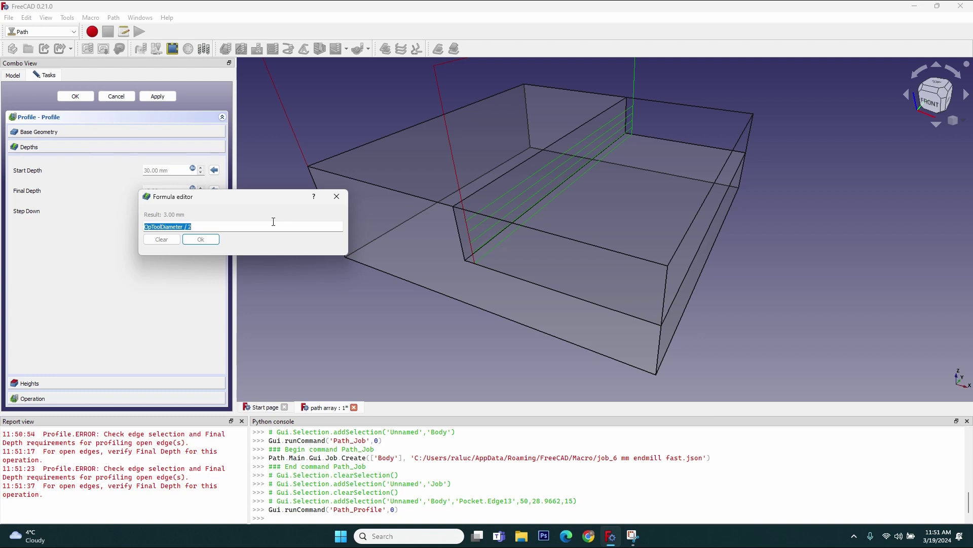
text(20)
key(Return)
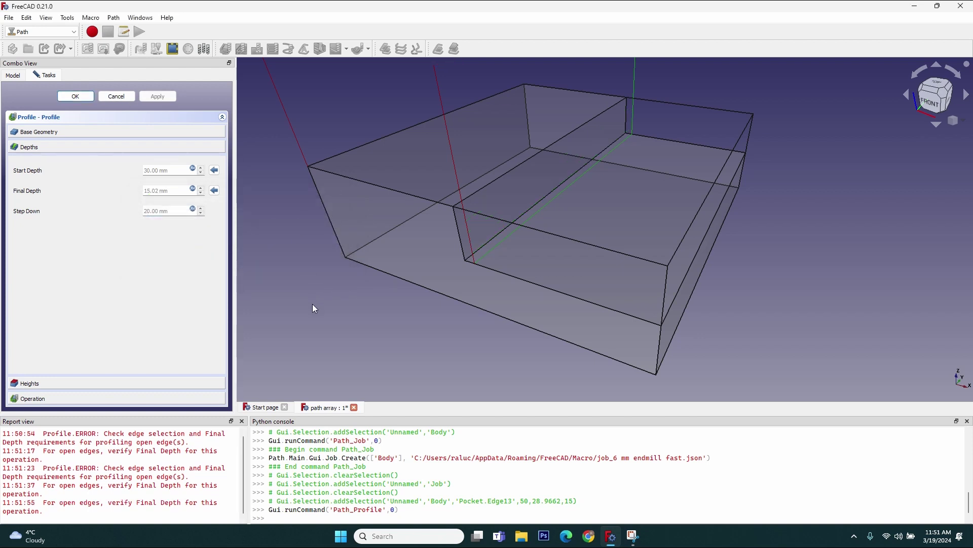
click(78, 99)
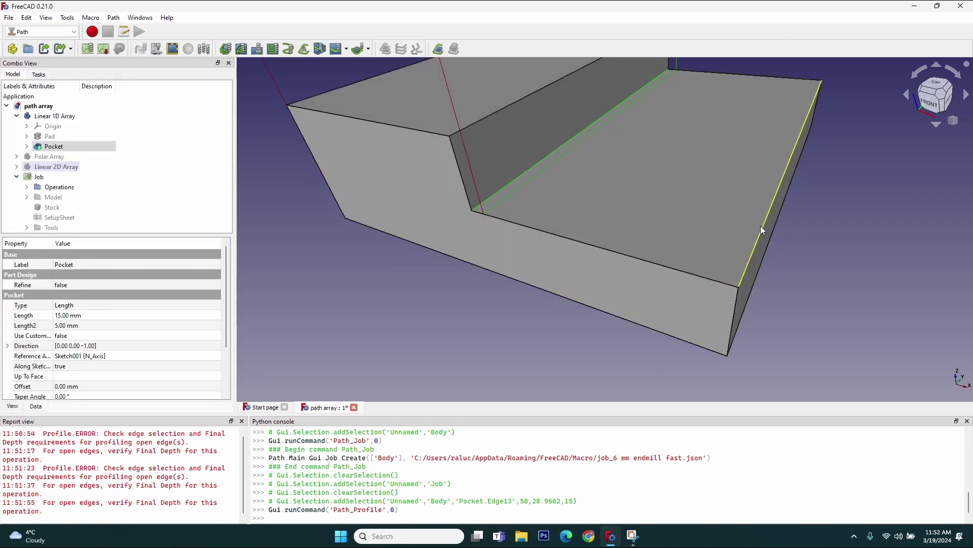
scroll(471, 244, down, 5)
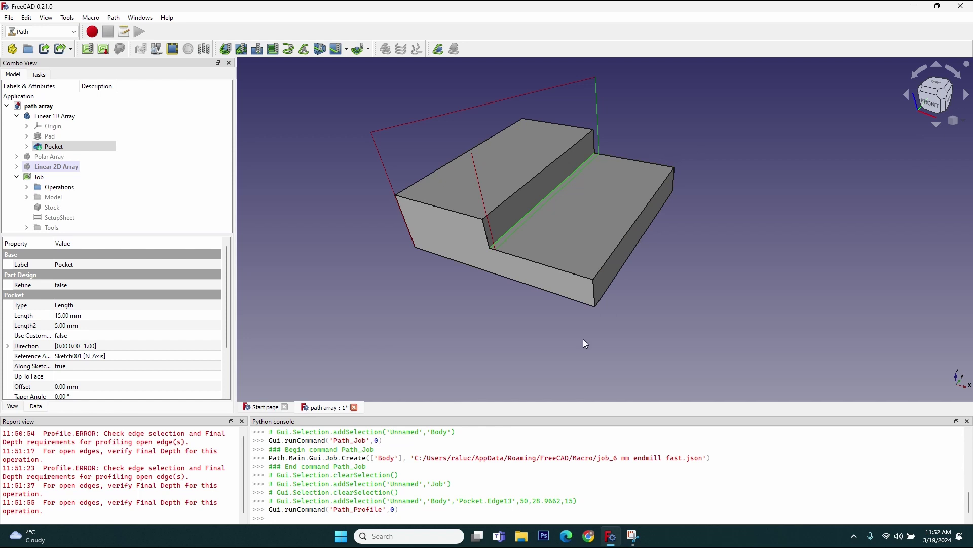
Step: Set the Profile operation's extra offset to 50 mm and accept the operation
click(27, 187)
click(76, 198)
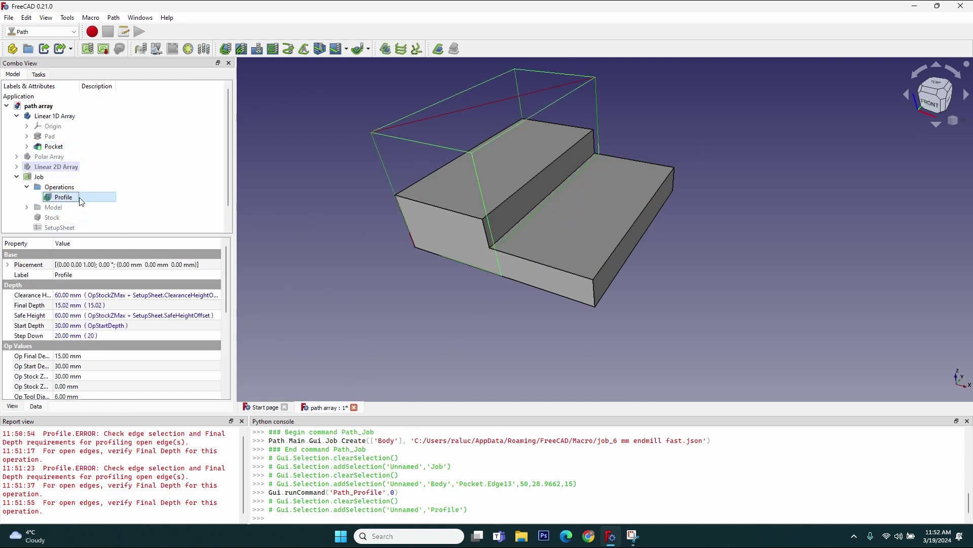
double_click(80, 199)
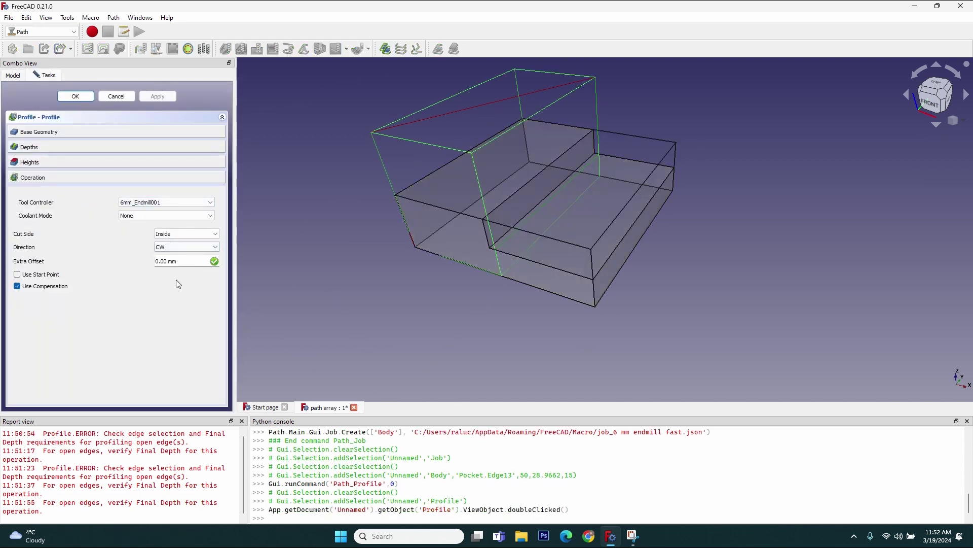
text(5)
key(Return)
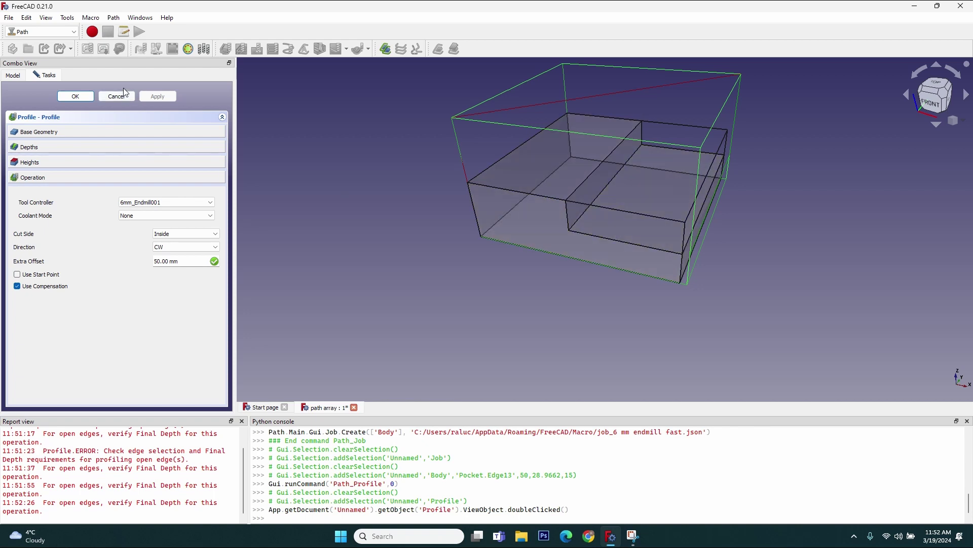
click(77, 99)
Step: In the Part Design workbench, measure from the lower step's outer edge to the vertical step face and clear the dimension
click(54, 32)
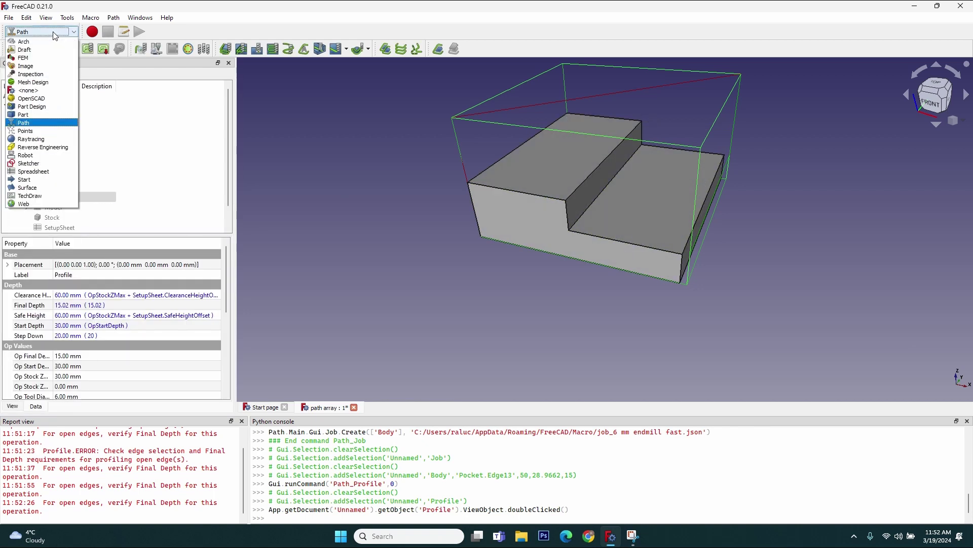
click(49, 106)
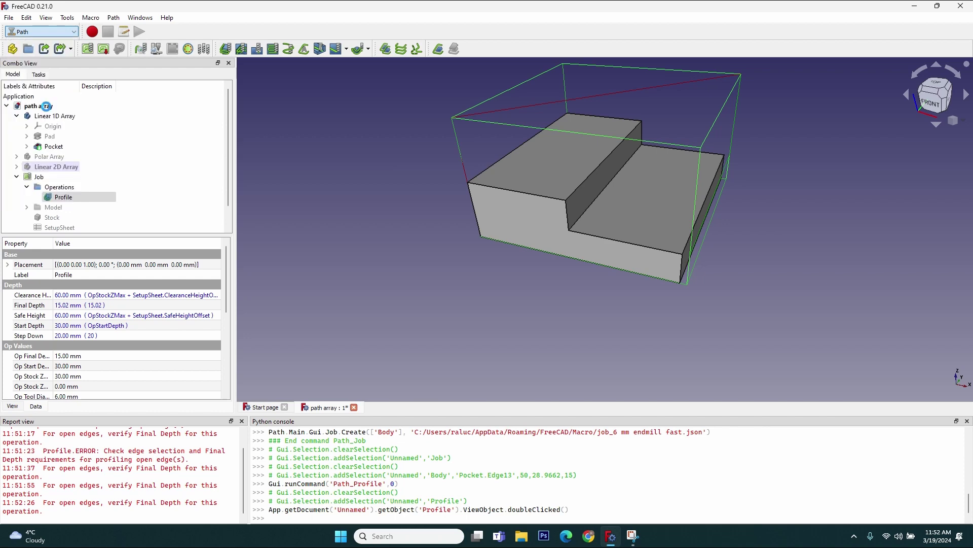
click(695, 51)
scroll(731, 222, up, 5)
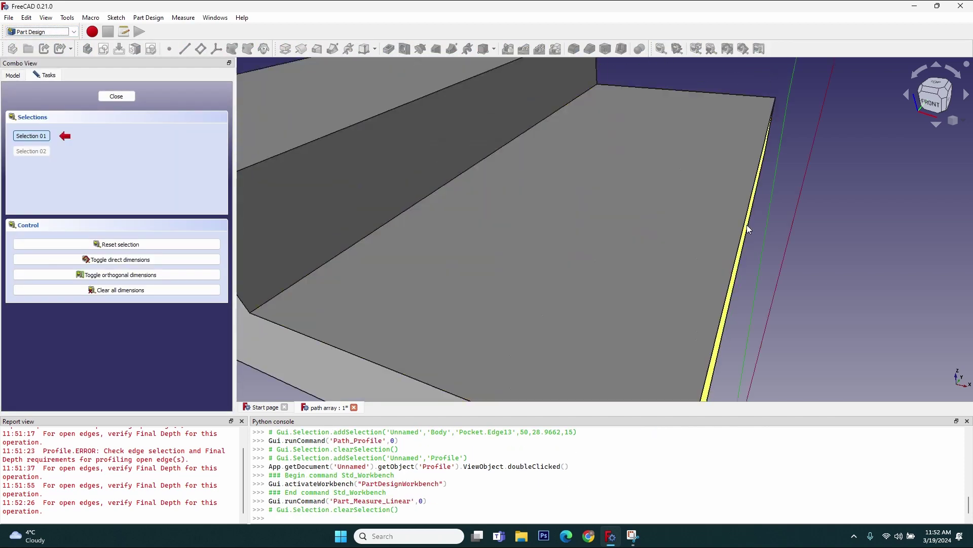
click(745, 229)
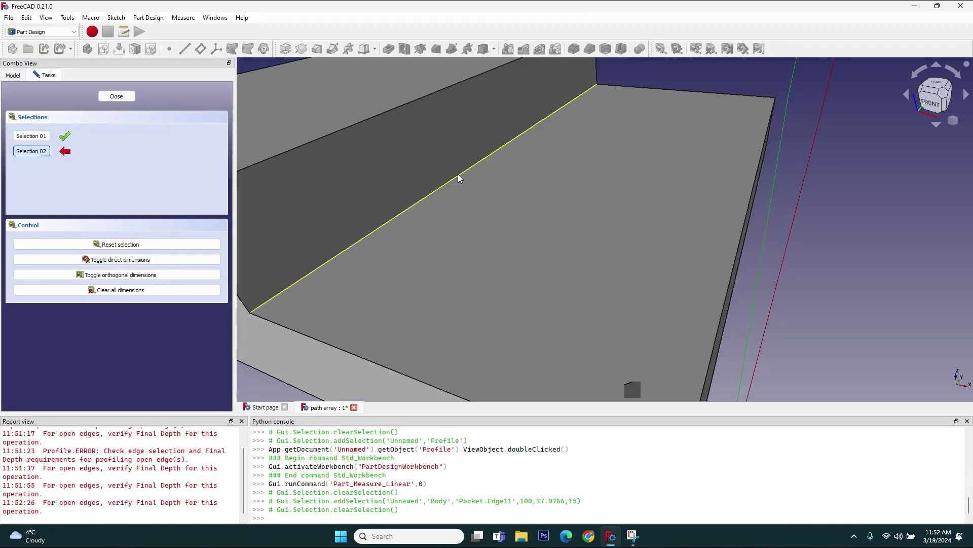
click(442, 168)
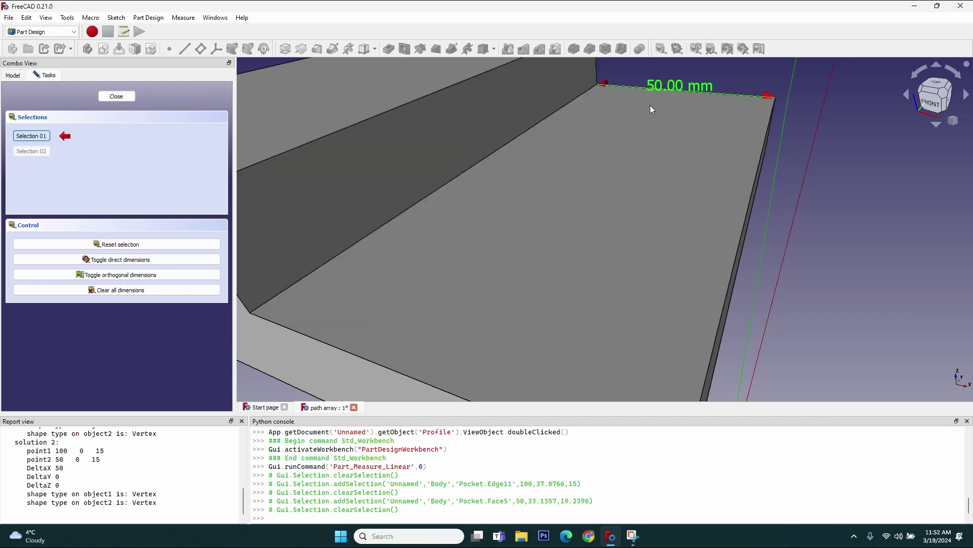
click(130, 290)
click(118, 96)
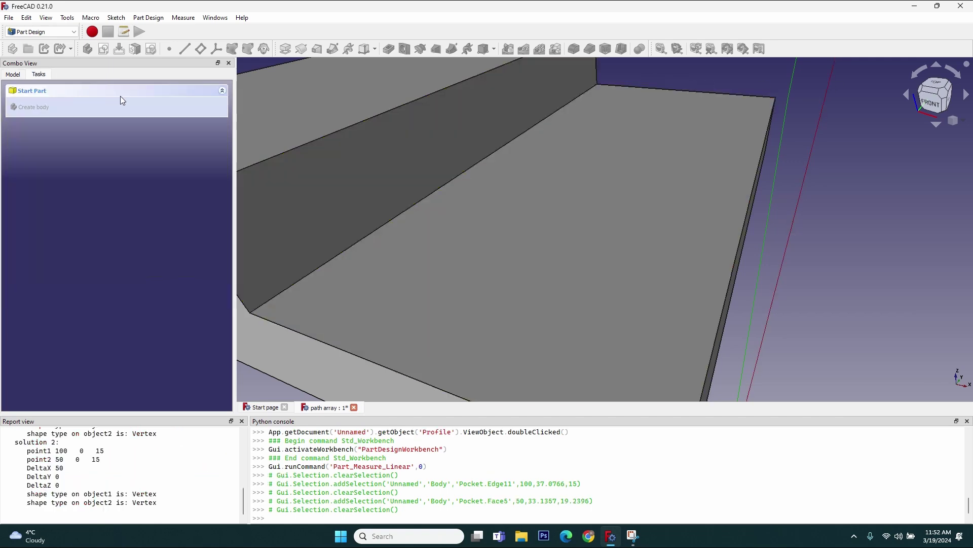
scroll(774, 198, down, 5)
scroll(774, 198, up, 2)
click(12, 74)
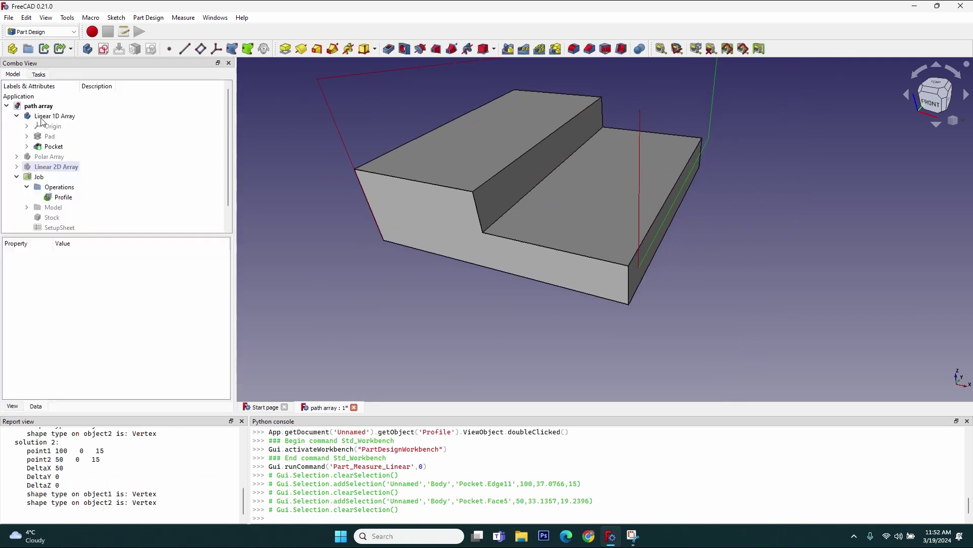
Step: Create a path array based on the Profile operation and select it for editing
click(64, 196)
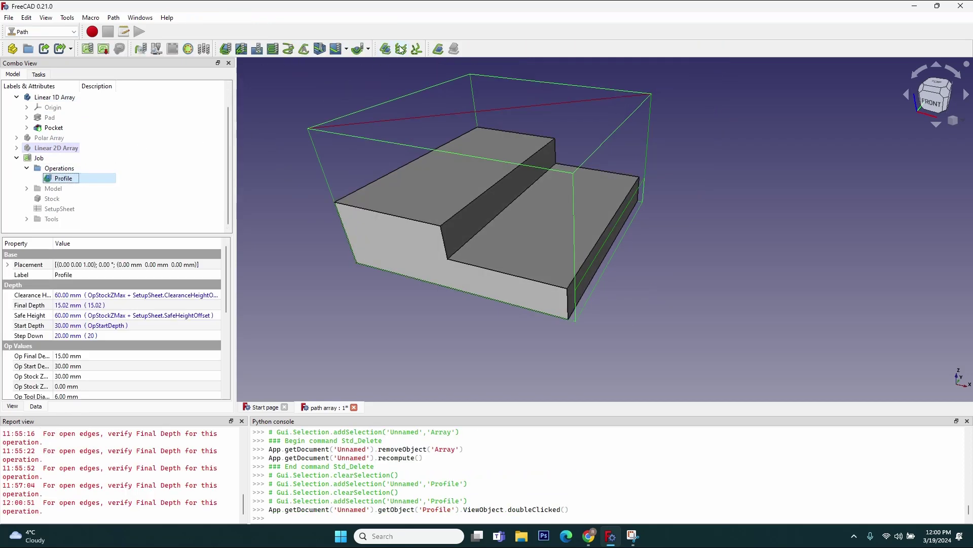
click(401, 48)
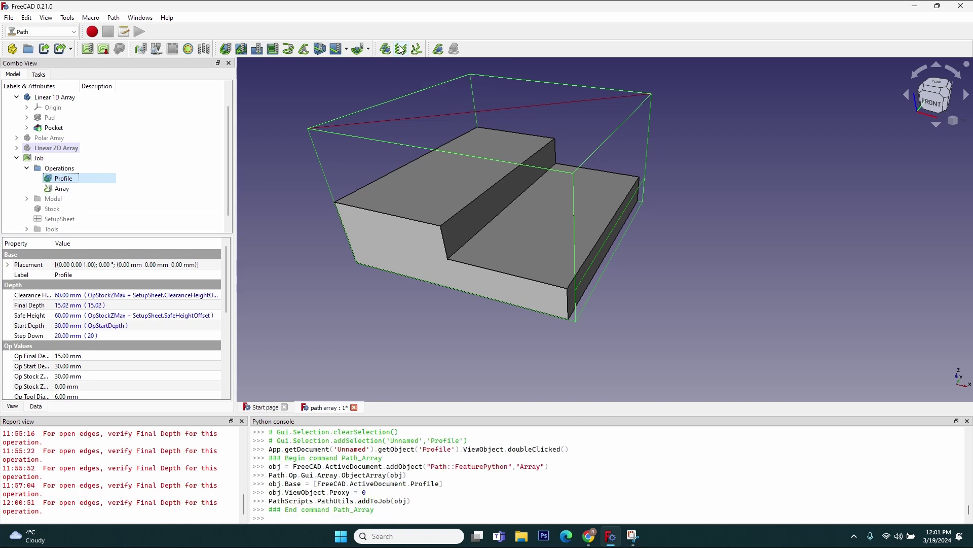
click(66, 190)
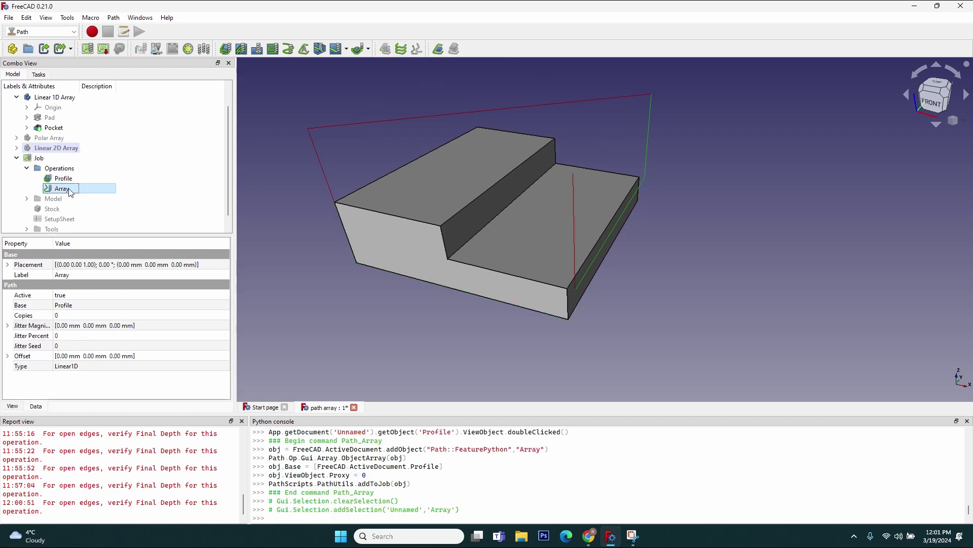
double_click(63, 189)
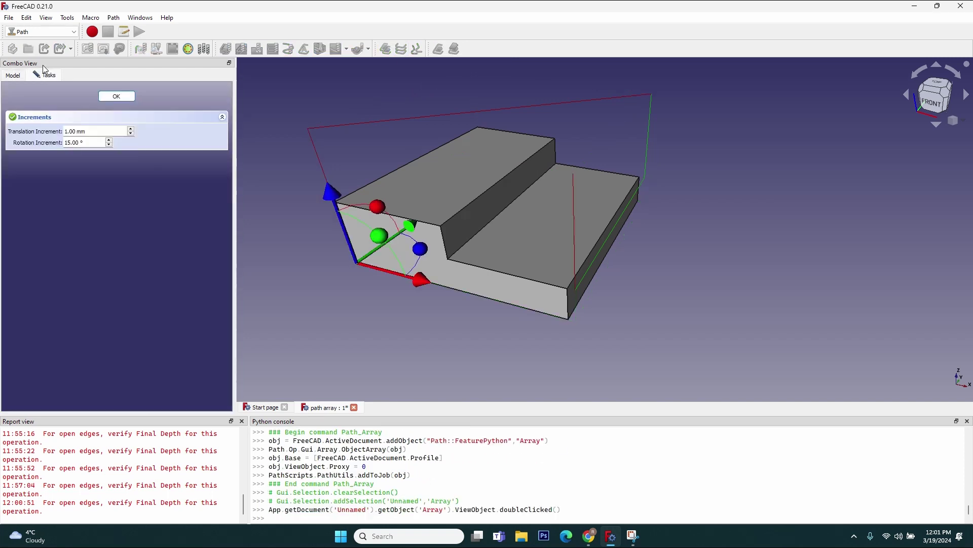
click(116, 96)
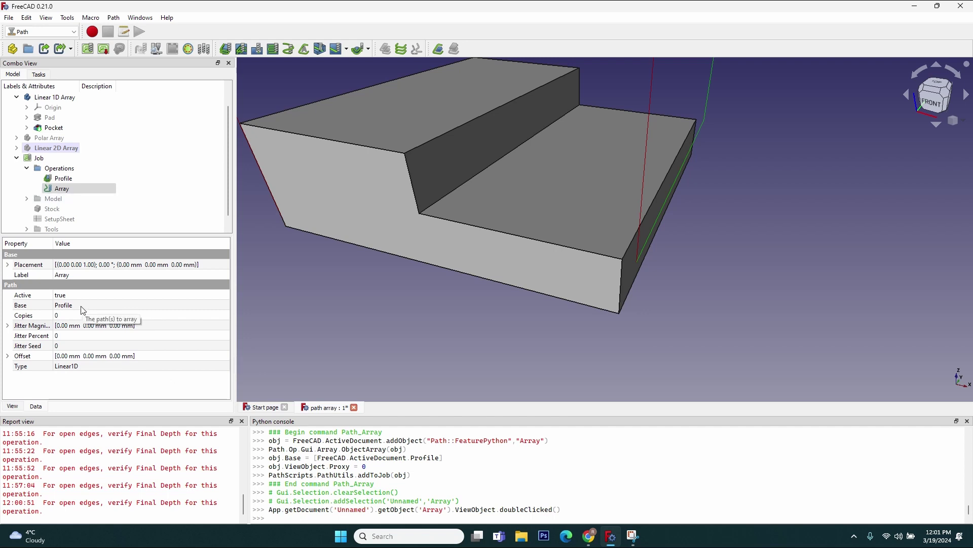
Step: Set the path array's X offset to -2 mm
click(7, 356)
click(31, 366)
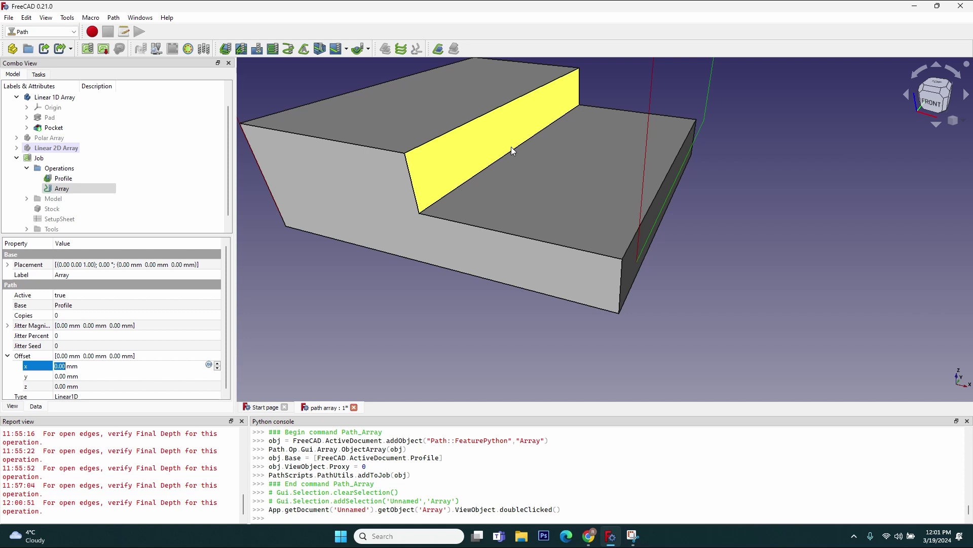
text(-1)
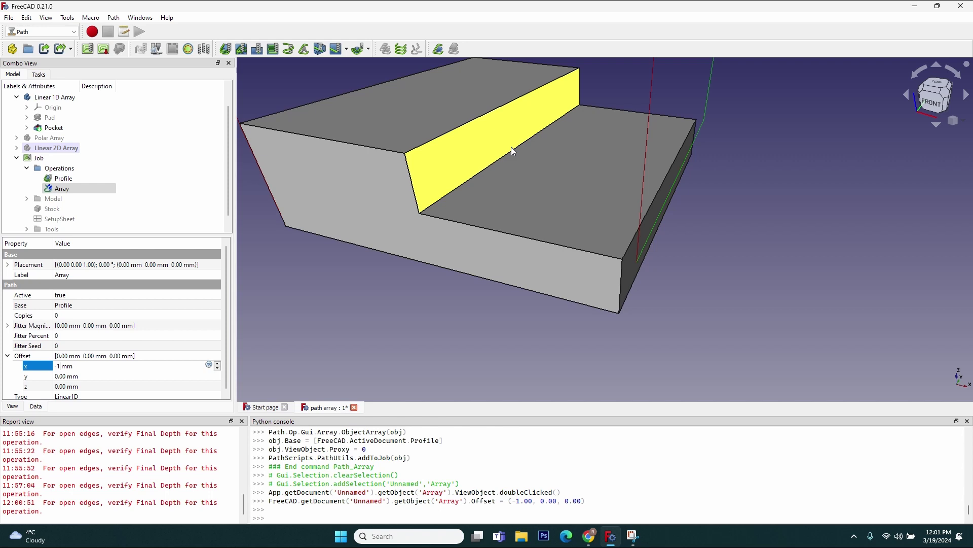
text(-2)
key(Tab)
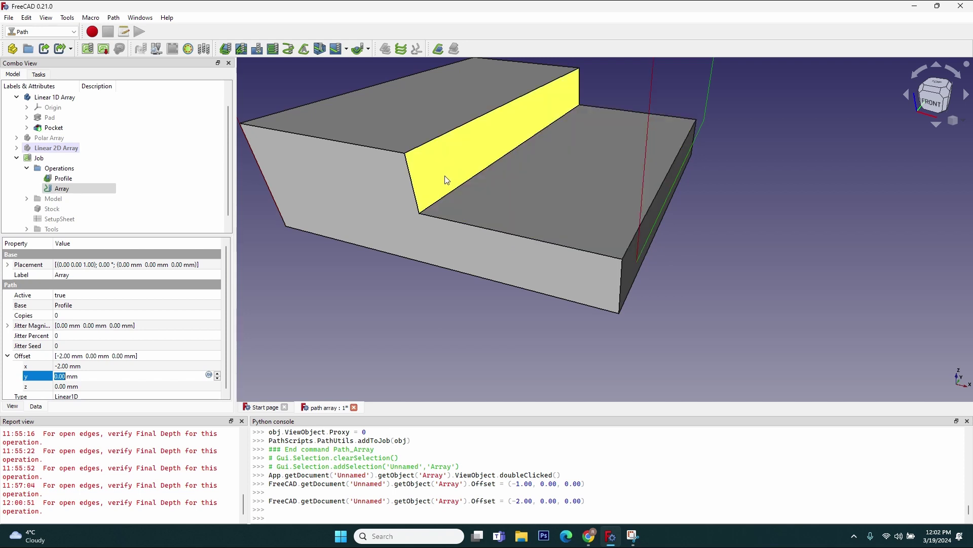
Step: Set the path array's number of copies to 25 and examine the arrayed toolpaths on the lower step
click(83, 313)
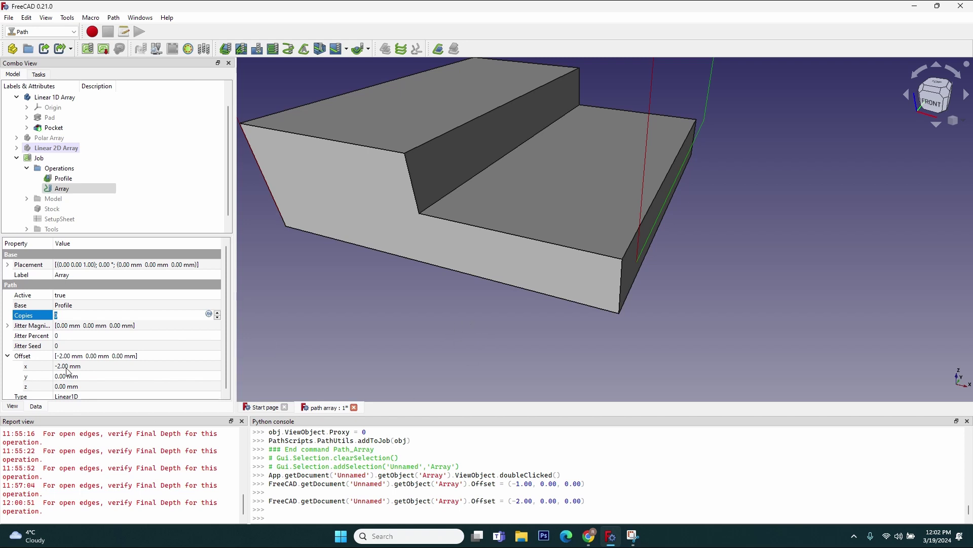
text(25)
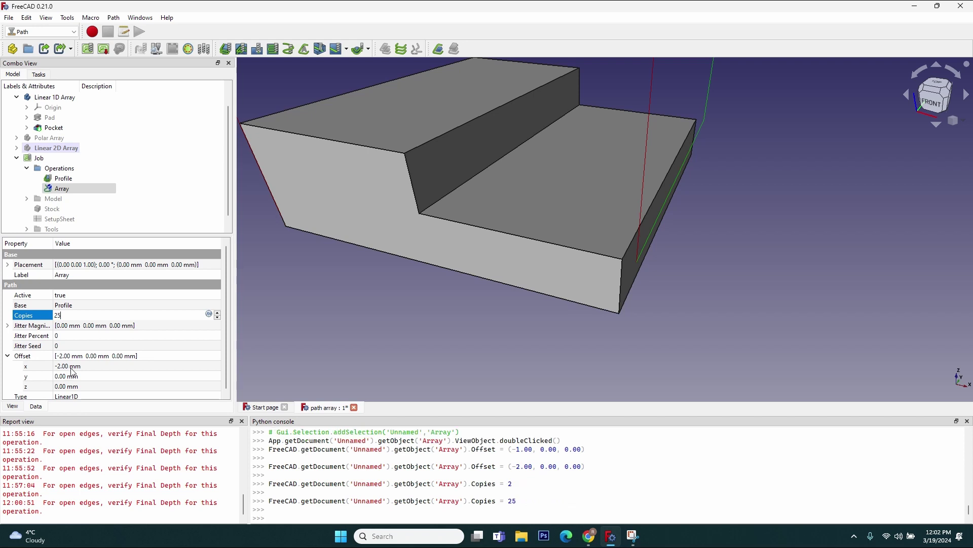
click(135, 326)
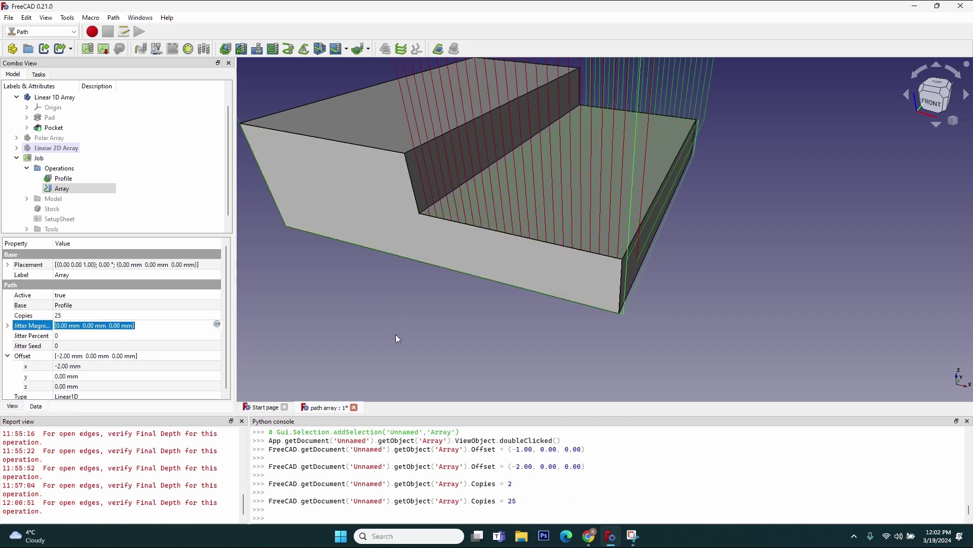
click(84, 316)
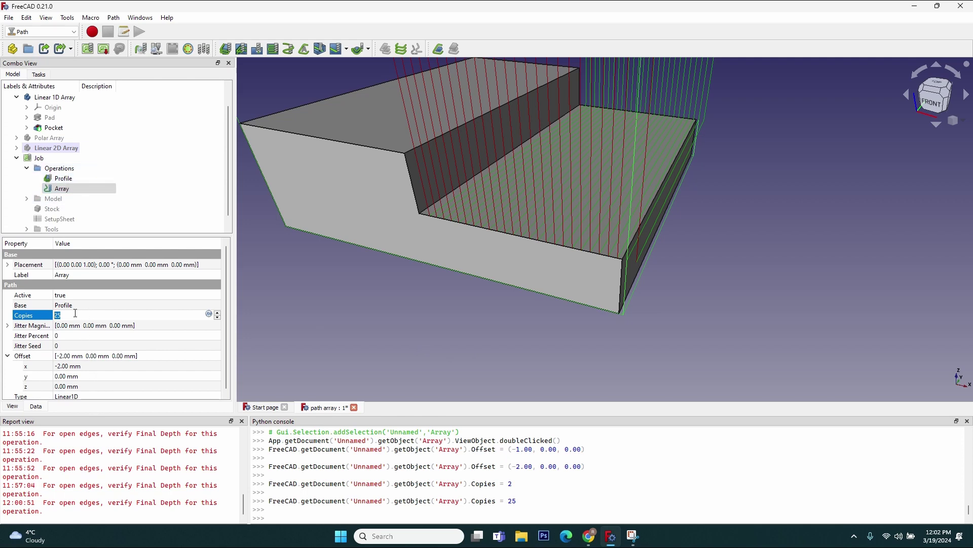
scroll(315, 324, down, 3)
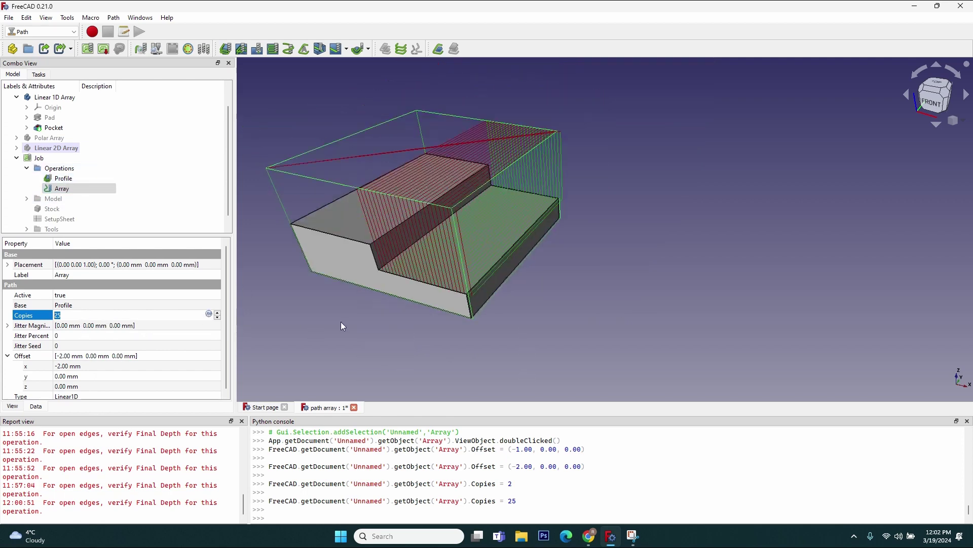
scroll(443, 311, down, 3)
scroll(443, 312, up, 5)
middle_drag(406, 304, 563, 264)
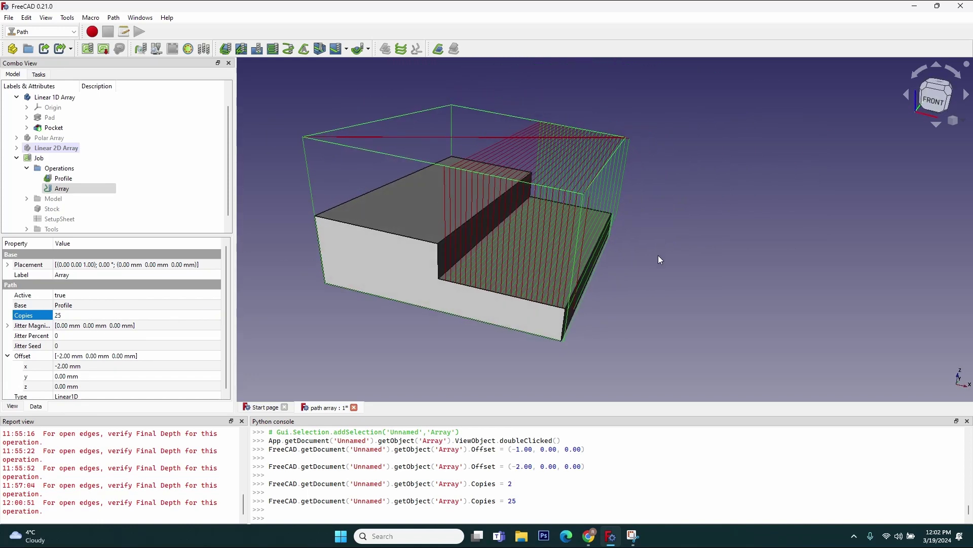
Step: Start a formula for the path array's copies with the reference Profile.OffsetExtra
click(87, 315)
click(209, 315)
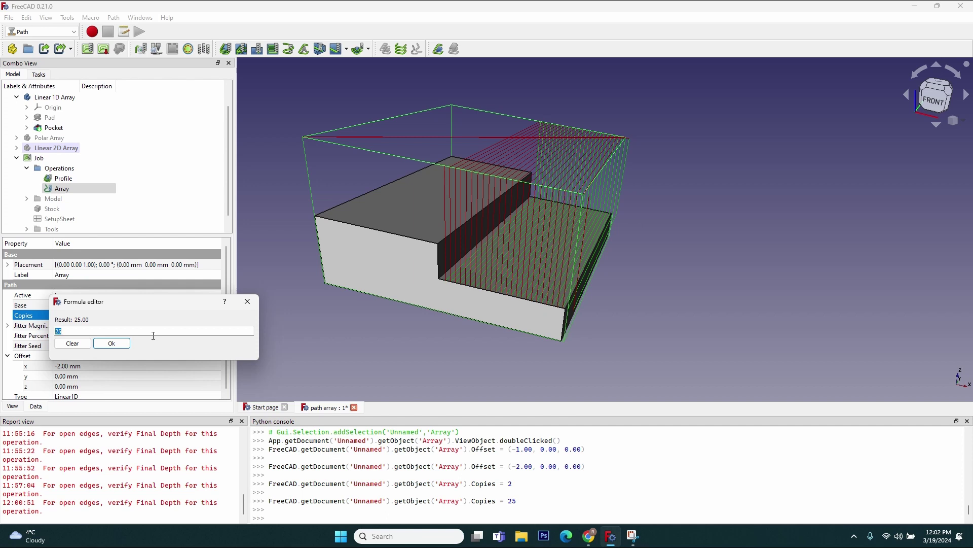
text(P)
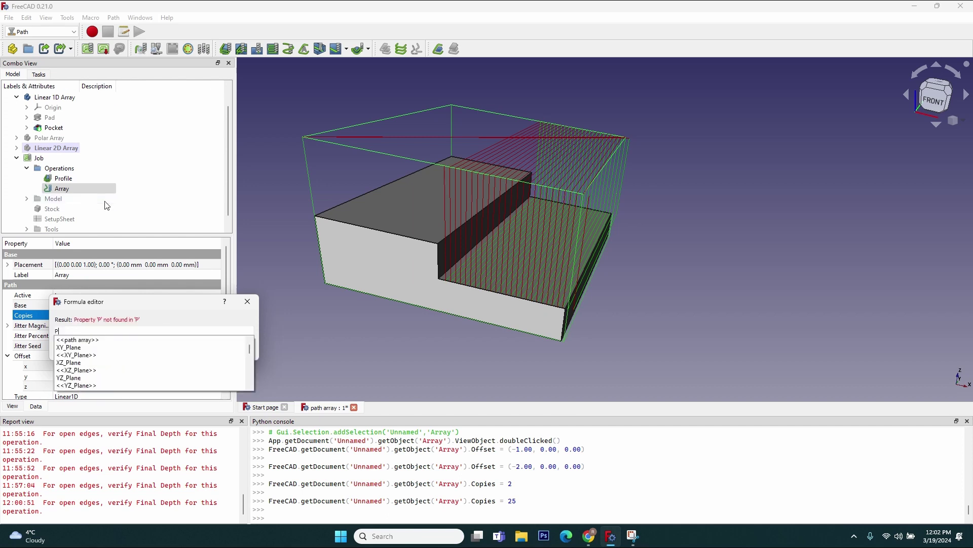
text(ro)
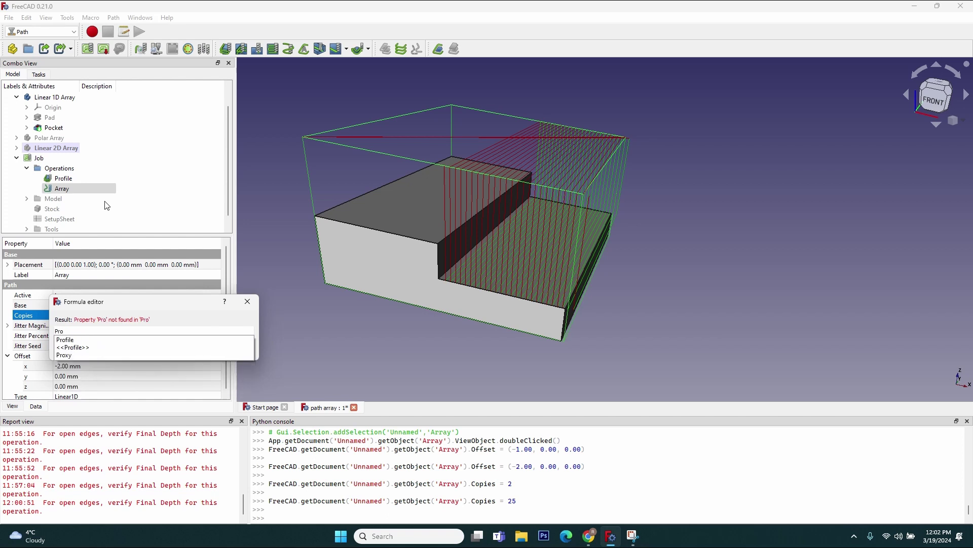
key(Down)
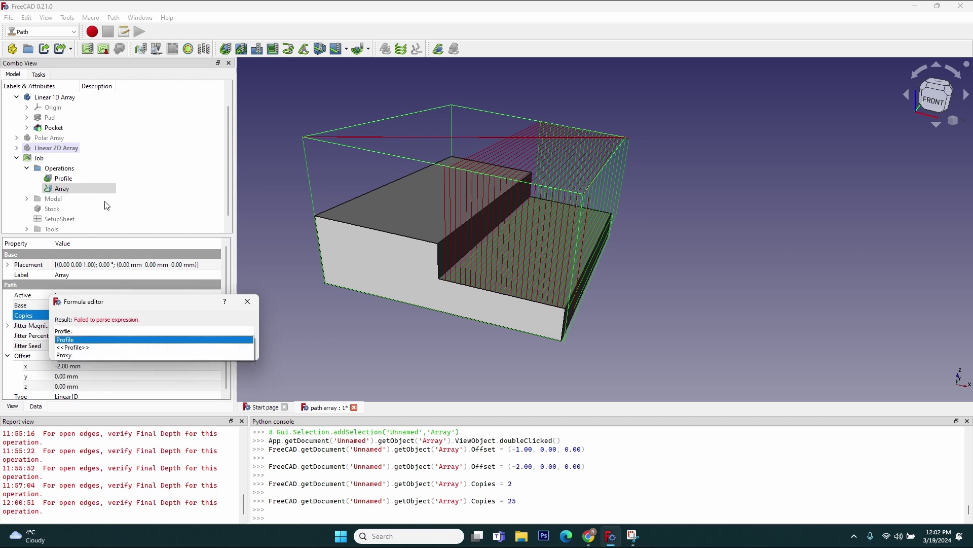
text(o)
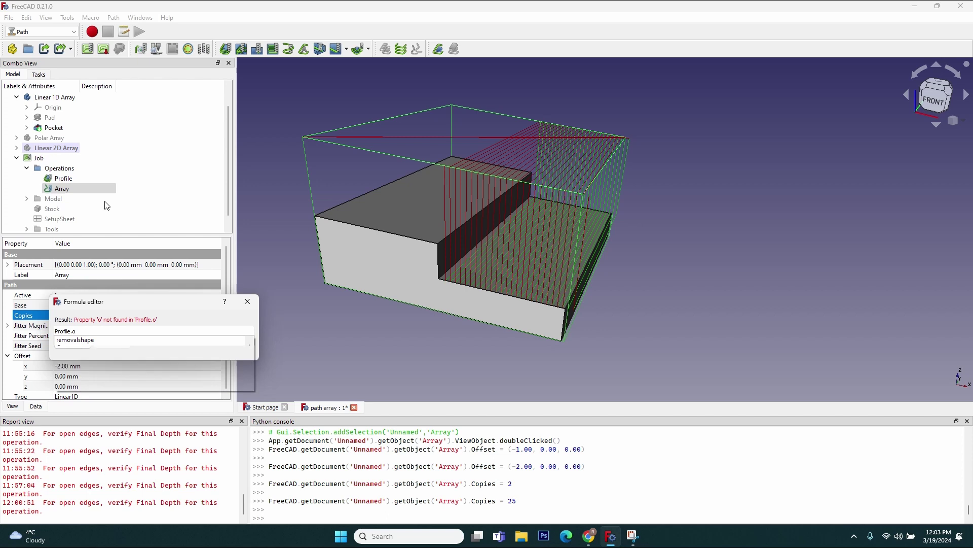
text(ff)
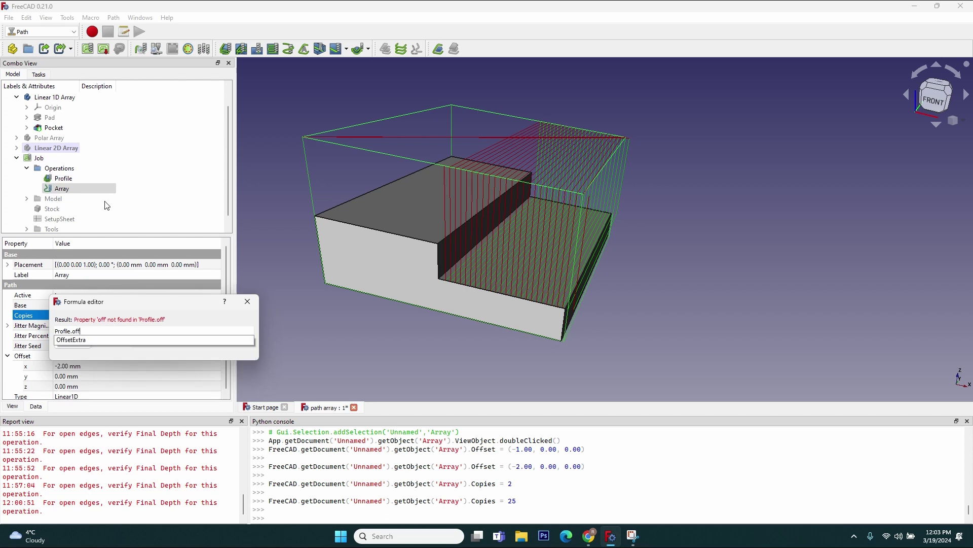
key(Down)
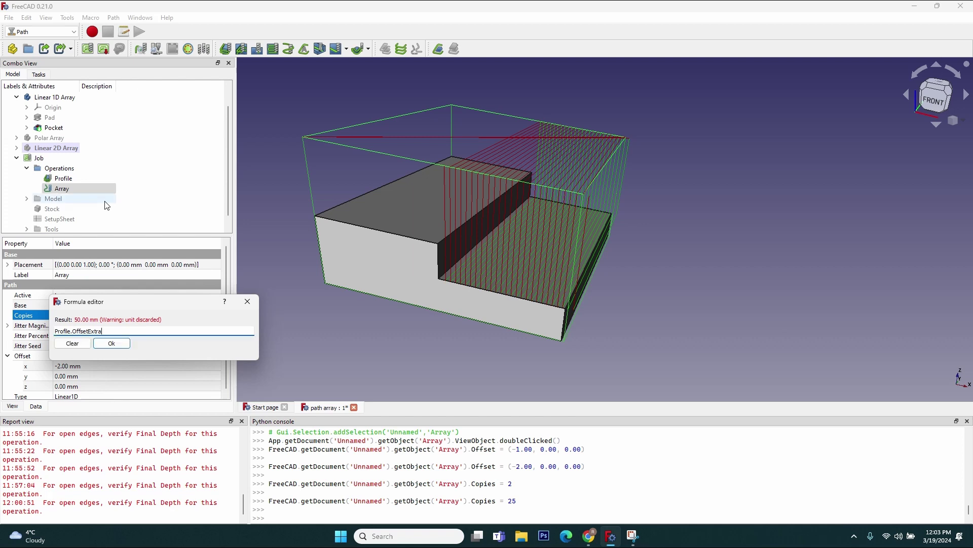
Step: Extend the copies formula so that Profile.OffsetExtra is divided by the array's own Offset.x
text(/)
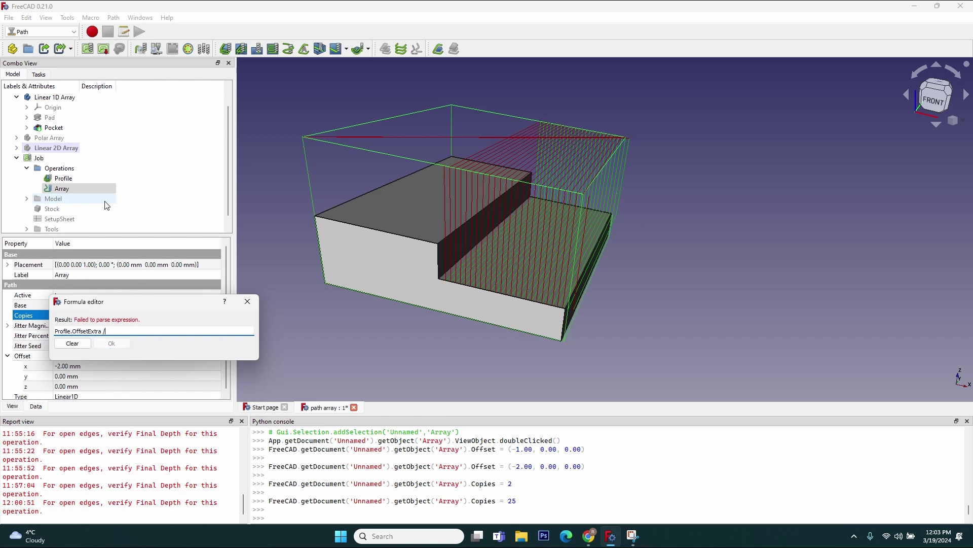
key(BackSpace)
key(BackSpace)
text(/ Array)
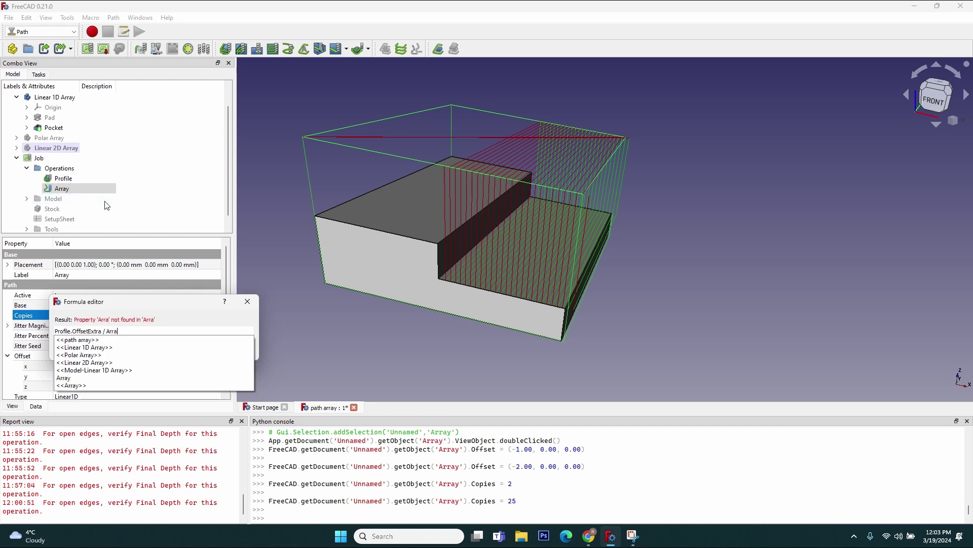
key(Down)
key(Down)
key(Down)
key(Down)
key(Down)
key(Down)
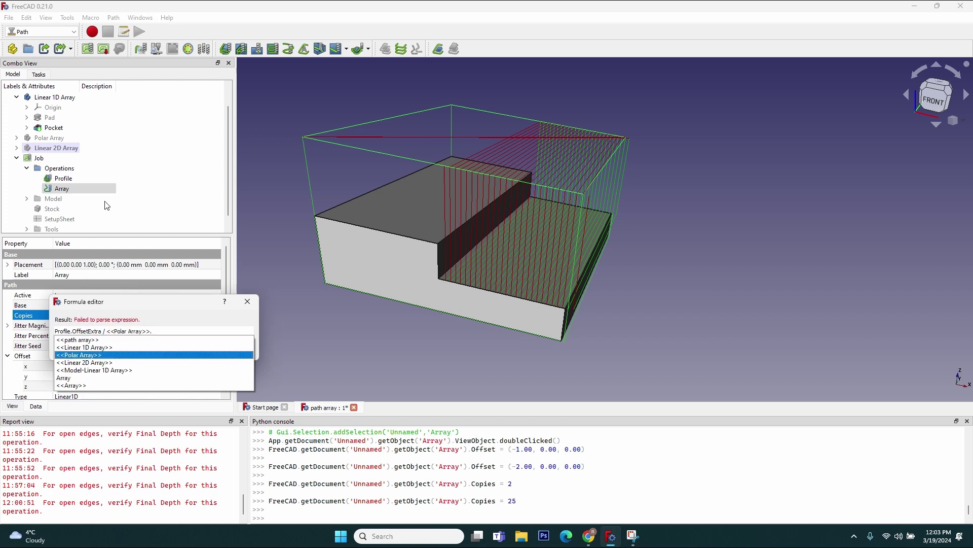
text(.off)
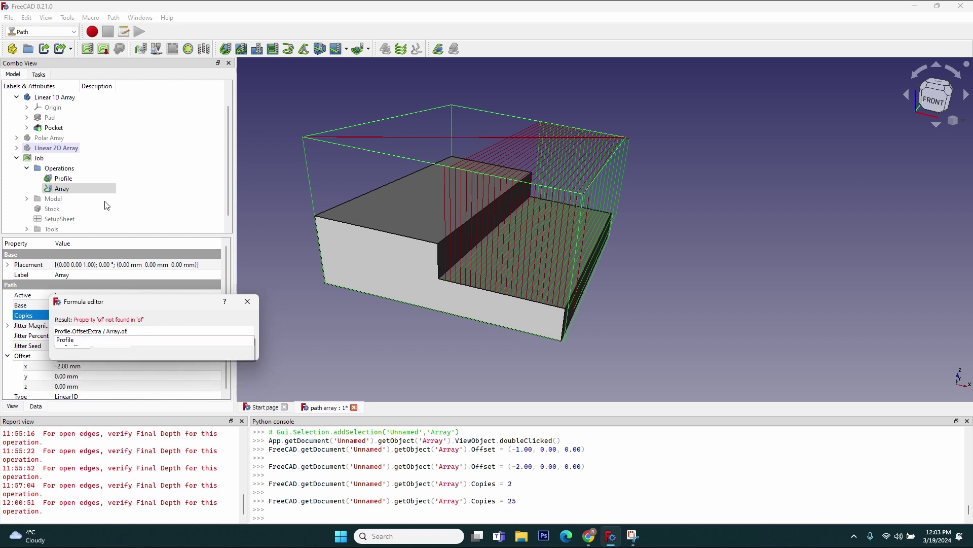
key(Down)
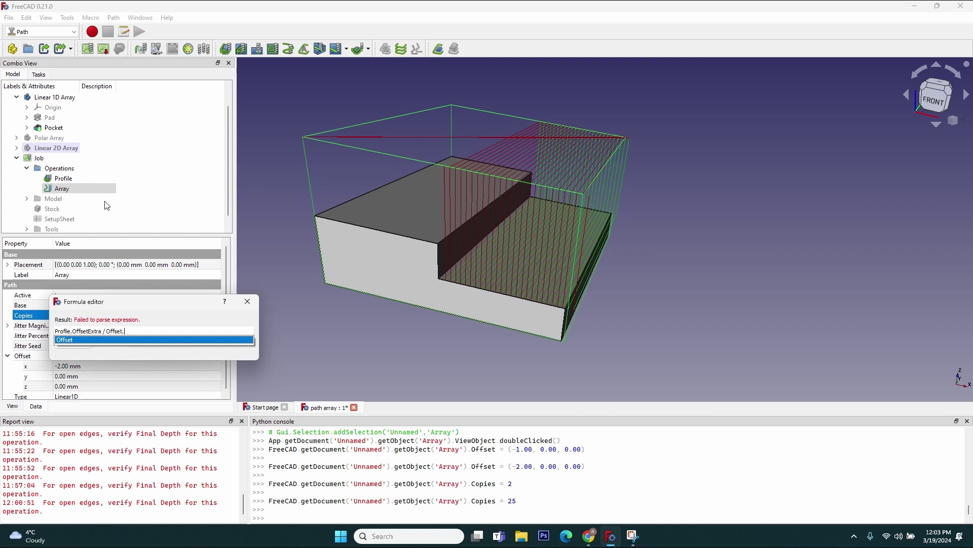
text(x)
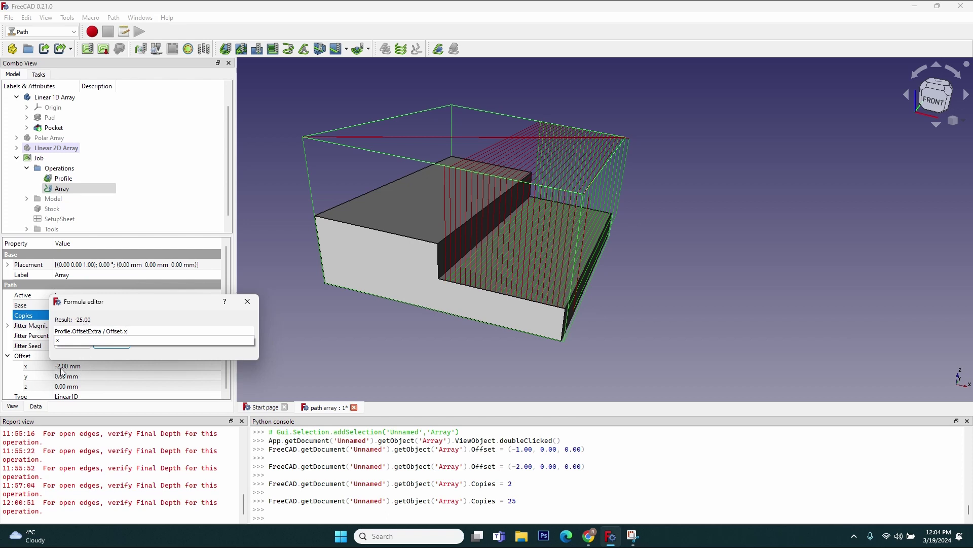
click(151, 340)
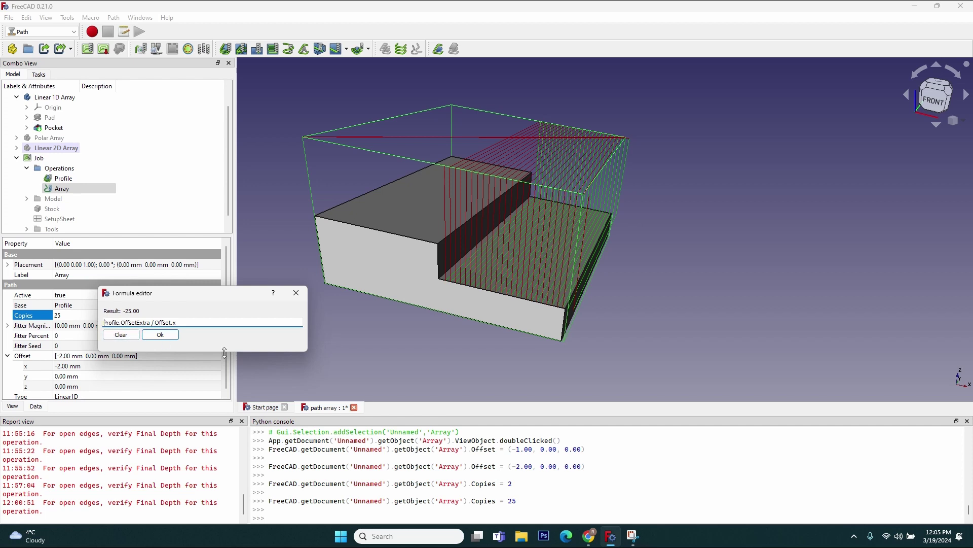
Step: Wrap the copies formula in an absolute value, abs(Profile.OffsetExtra / Offset.x), and apply it to the array
key(Home)
text(abs()
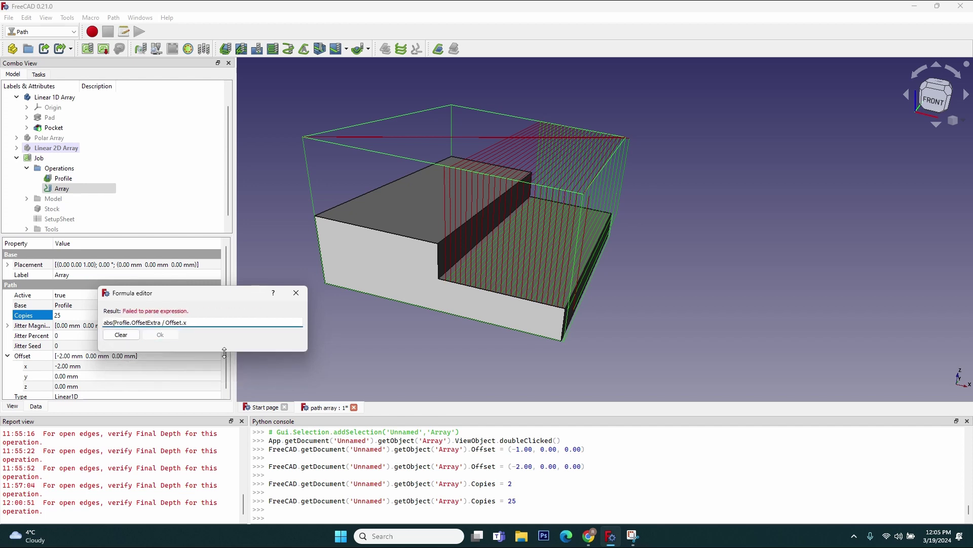
key(End)
text())
click(160, 334)
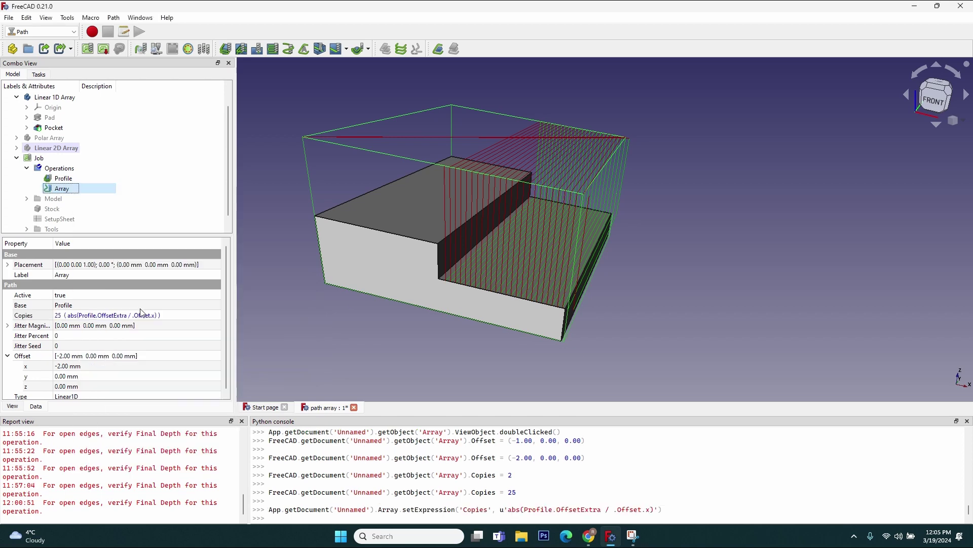
Step: Edit the Profile operation and apply an extra offset of 70 mm
scroll(310, 314, up, 5)
scroll(473, 359, down, 3)
middle_drag(456, 350, 512, 324)
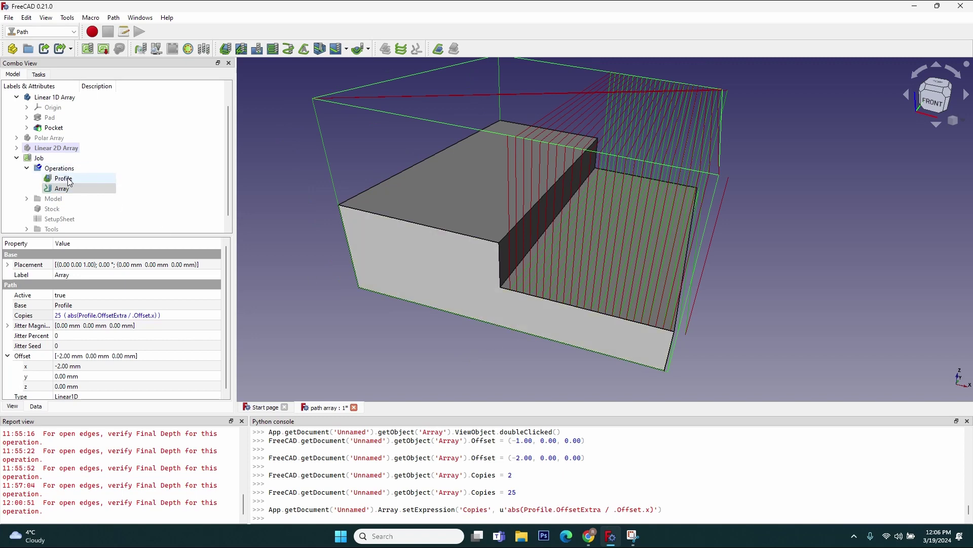
click(70, 182)
scroll(366, 307, down, 2)
scroll(369, 320, up, 2)
drag(116, 173, 89, 177)
double_click(89, 178)
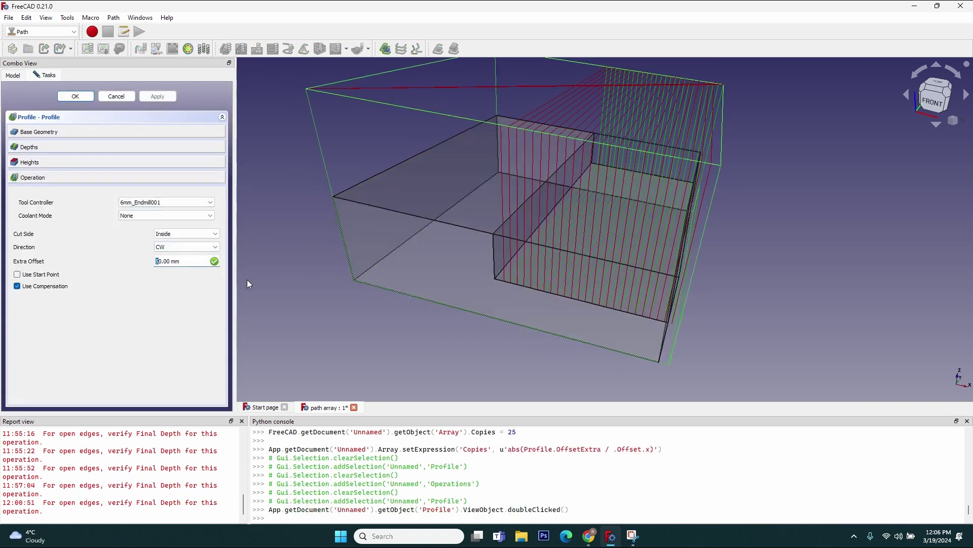
text(7)
click(157, 98)
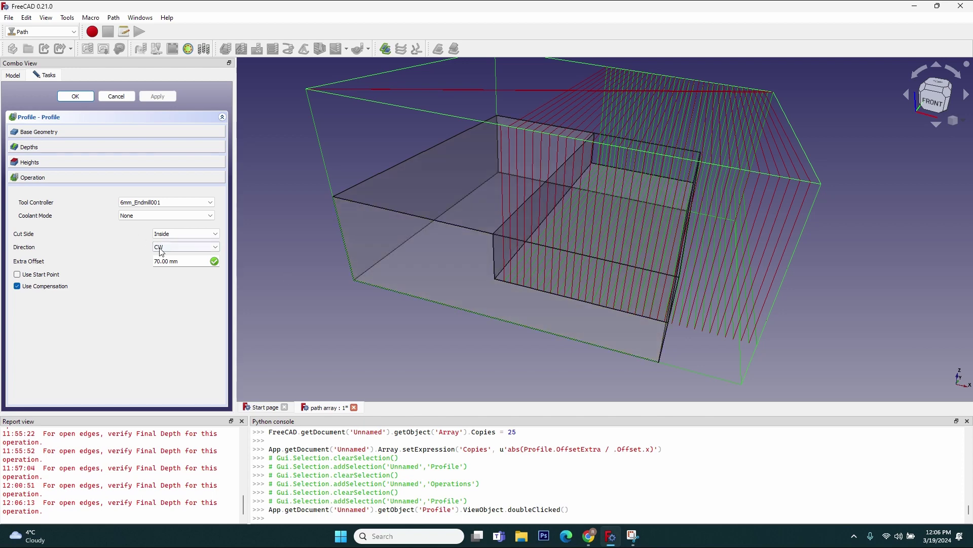
Step: Change the Profile operation's extra offset to 71 mm, apply it and accept the operation
drag(158, 261, 161, 261)
text(1)
scroll(533, 326, up, 5)
middle_drag(533, 326, 500, 344)
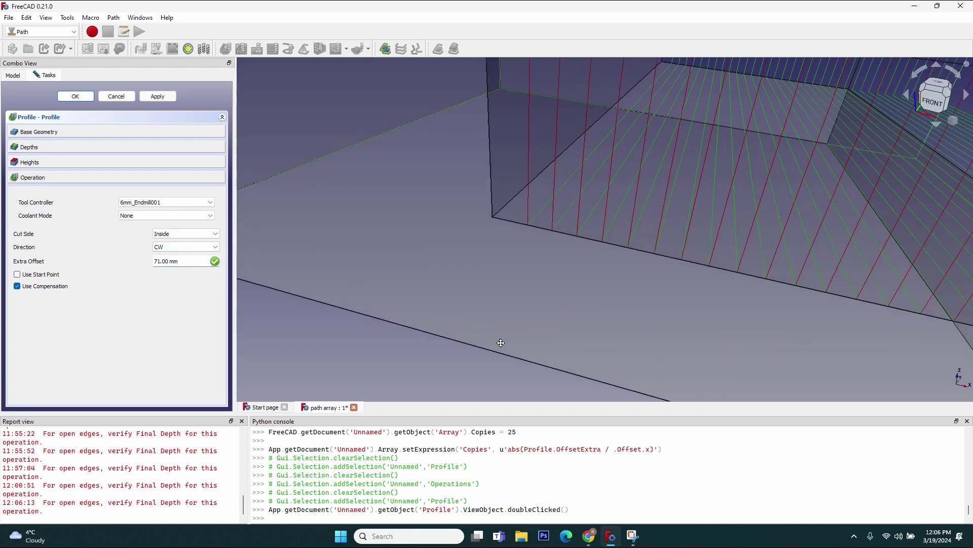
click(158, 96)
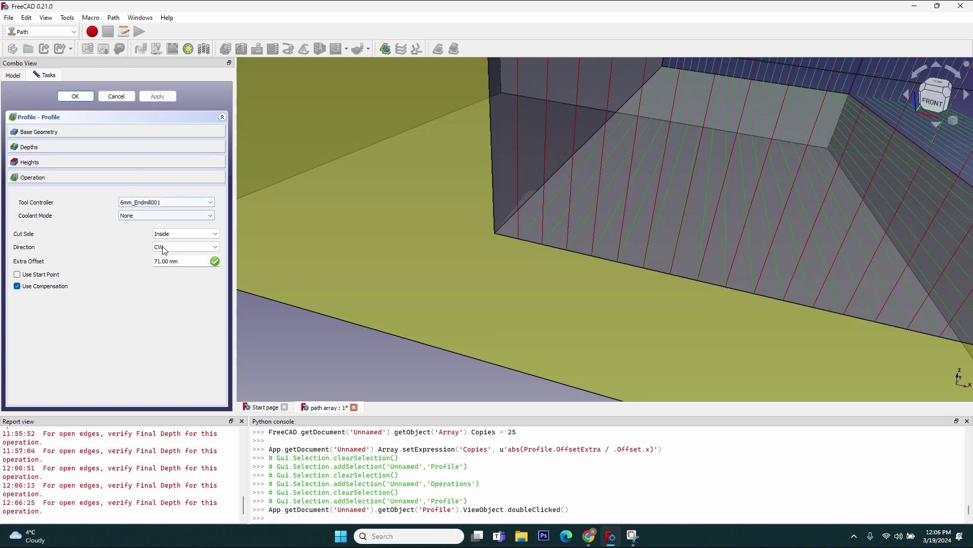
click(75, 96)
Step: Append "- 1" to the path array's copies formula, after the abs() expression
click(79, 188)
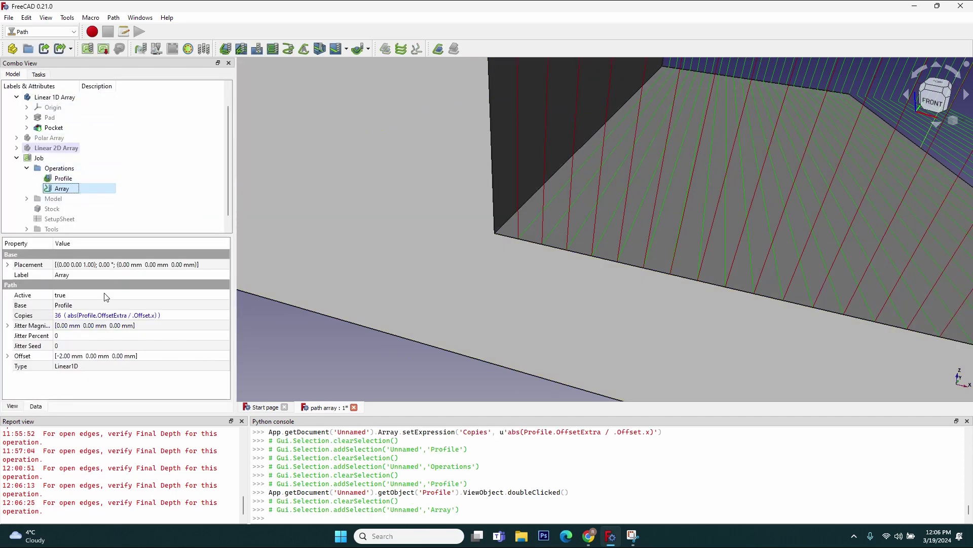
click(114, 315)
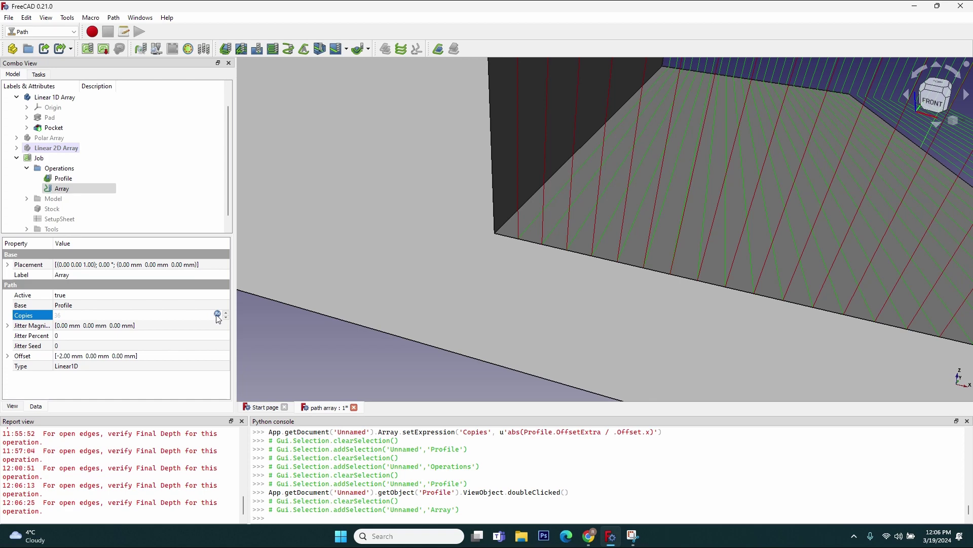
click(218, 313)
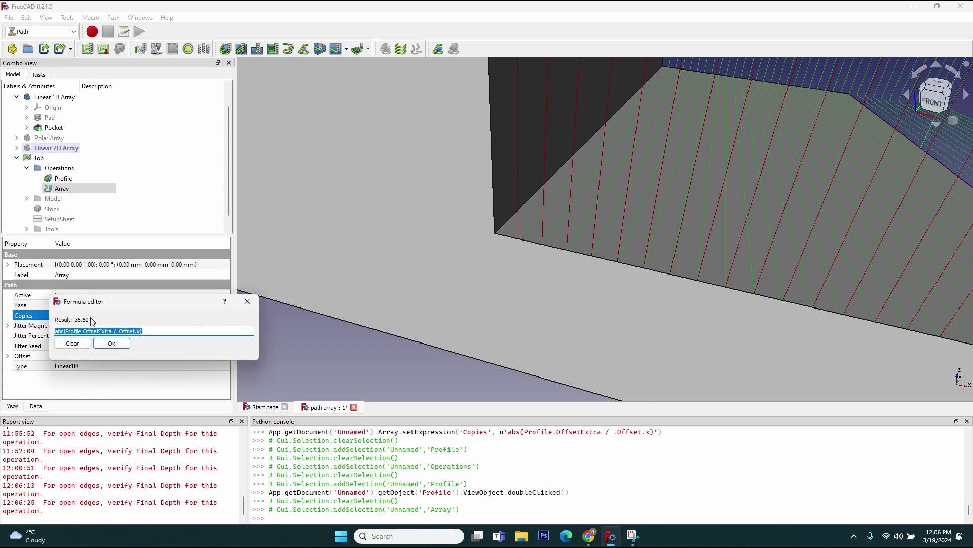
drag(98, 304, 171, 314)
click(246, 343)
text(- 1)
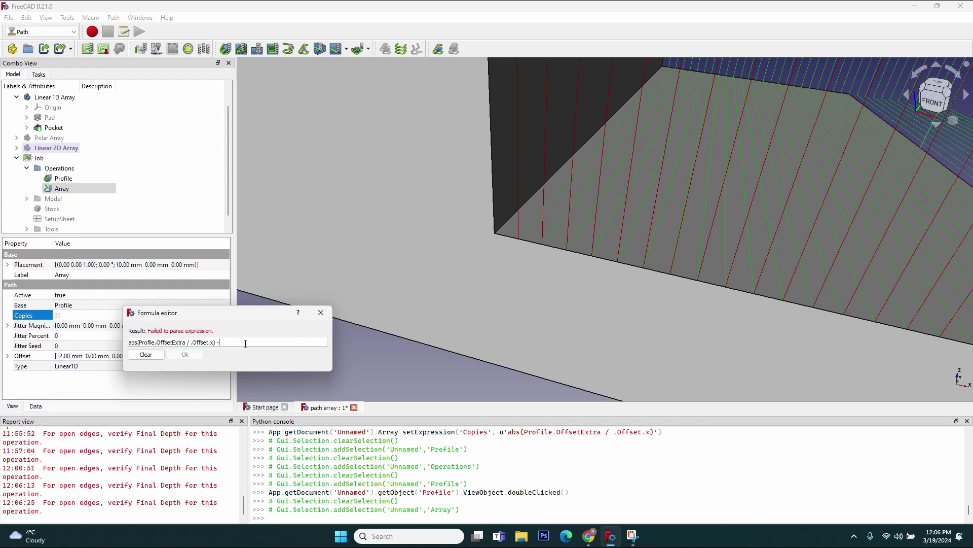
click(184, 355)
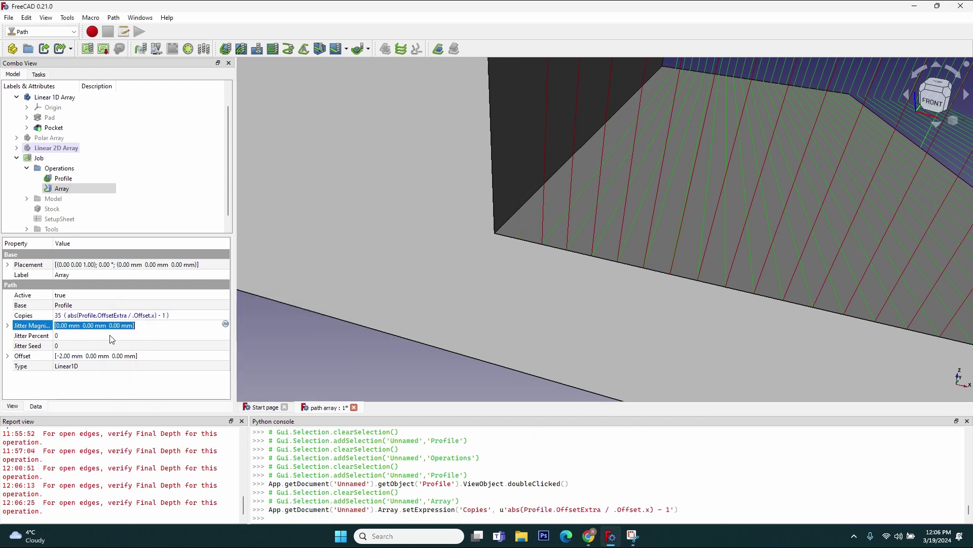
Step: Inspect the arrayed passes at the step wall and set the Profile operation's extra offset to 50 mm
middle_drag(269, 329, 349, 248)
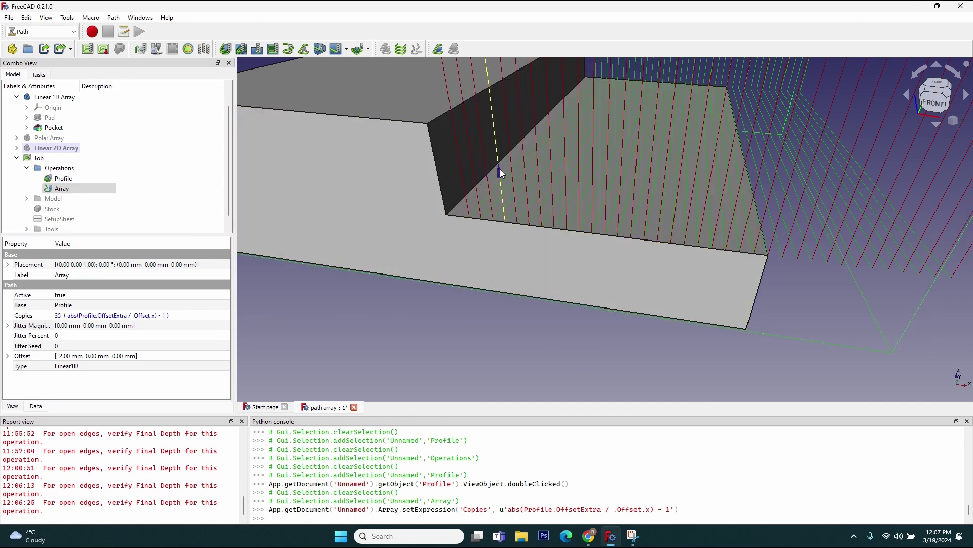
scroll(500, 168, down, 5)
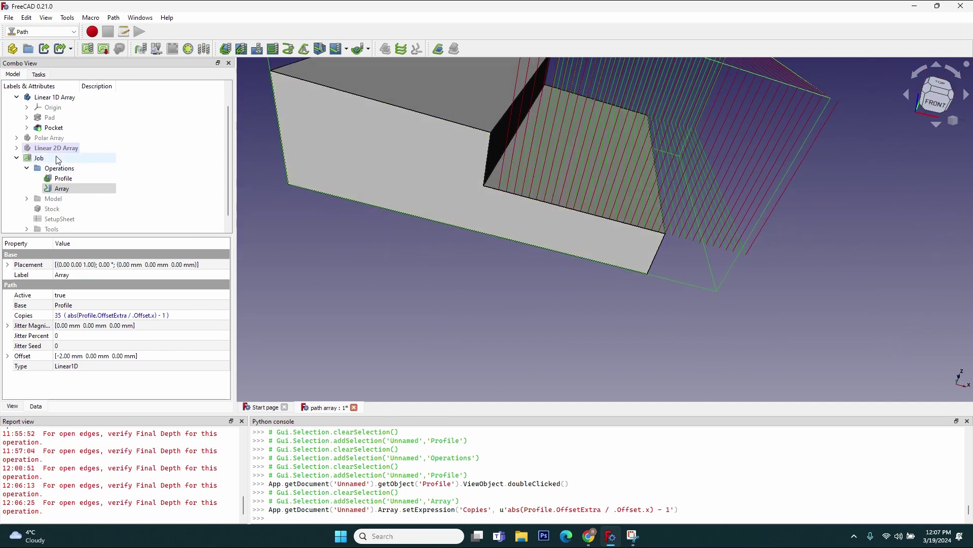
double_click(63, 178)
double_click(160, 261)
text(5)
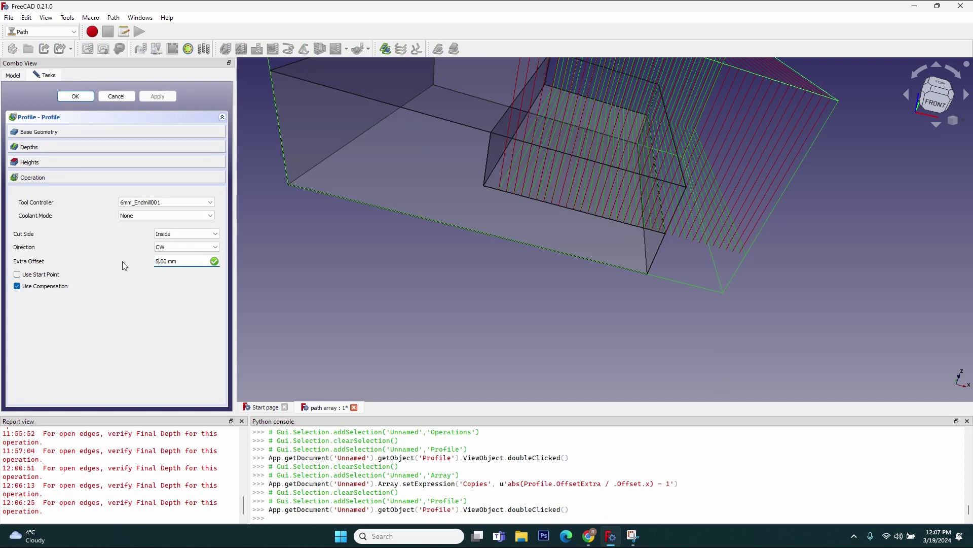
click(75, 95)
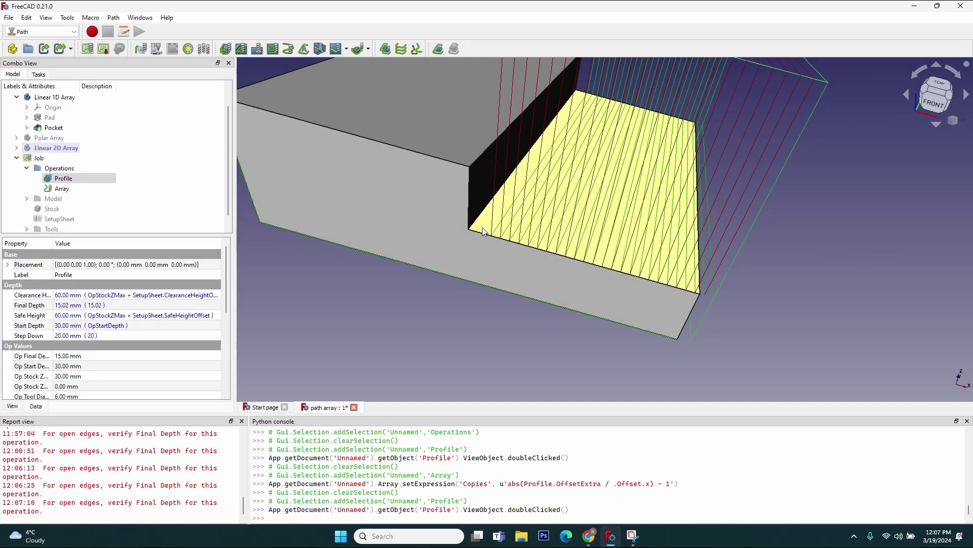
Step: Duplicate the Profile operation in the job and set the copy's extra offset to 0 mm
click(65, 181)
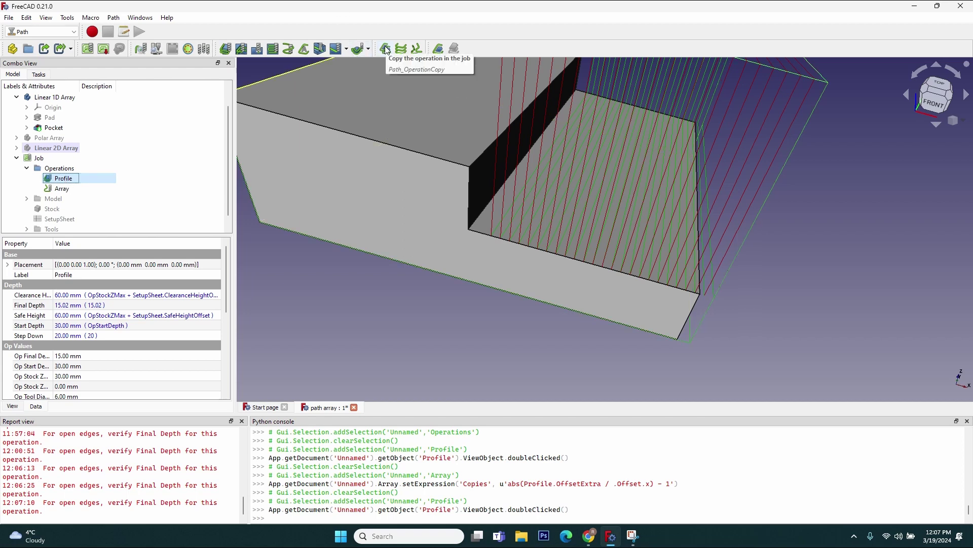
click(387, 52)
double_click(63, 198)
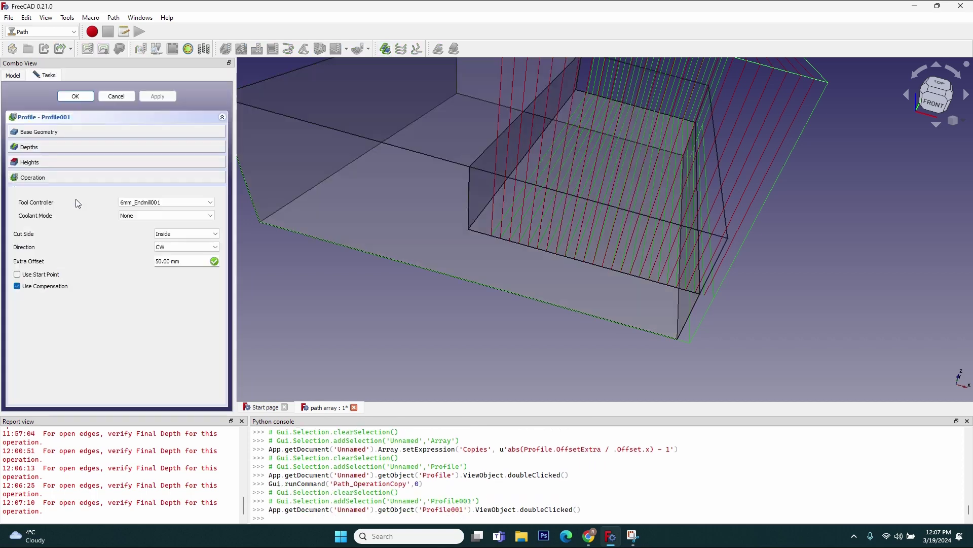
drag(163, 265, 147, 268)
text(0)
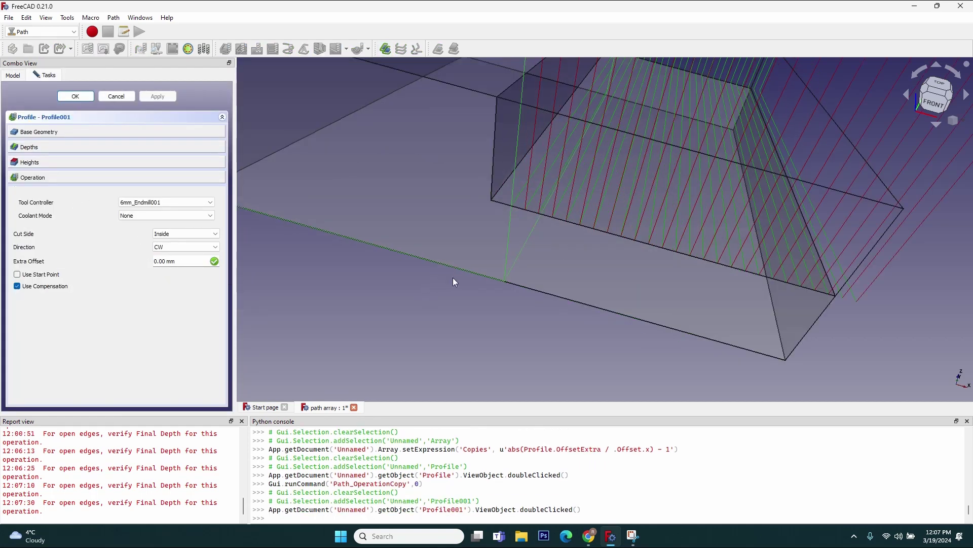
scroll(468, 273, up, 2)
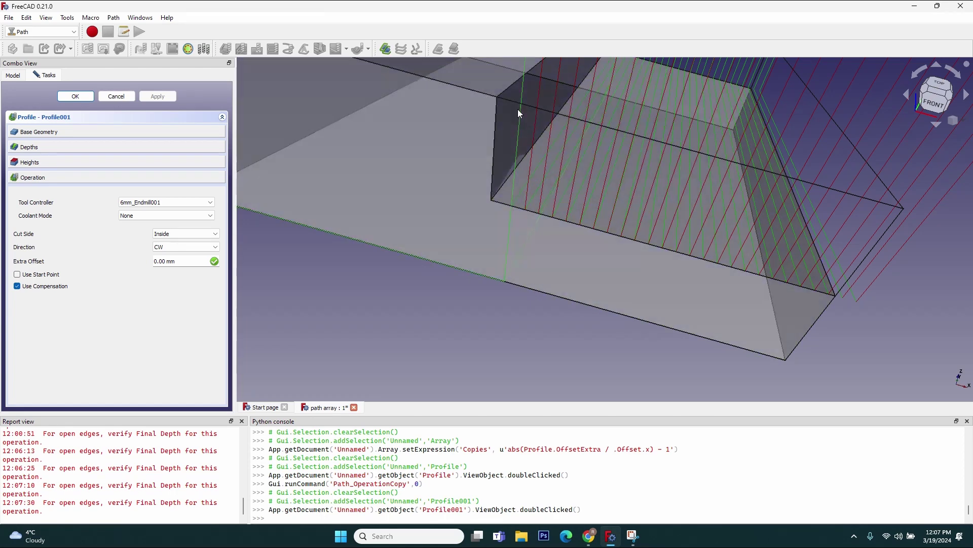
click(76, 96)
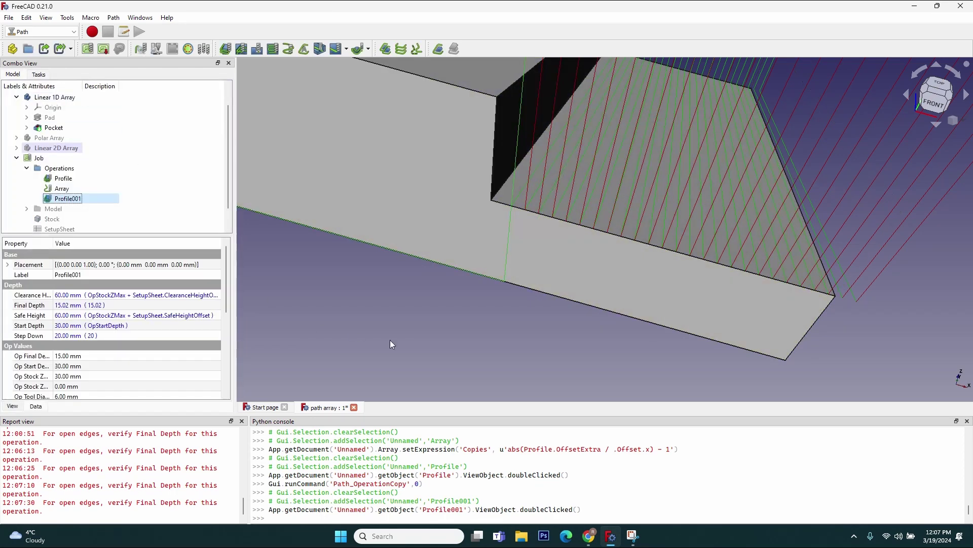
Step: Set the original Profile operation's extra offset to 51 mm and check the passes next to the step wall
scroll(439, 329, down, 1)
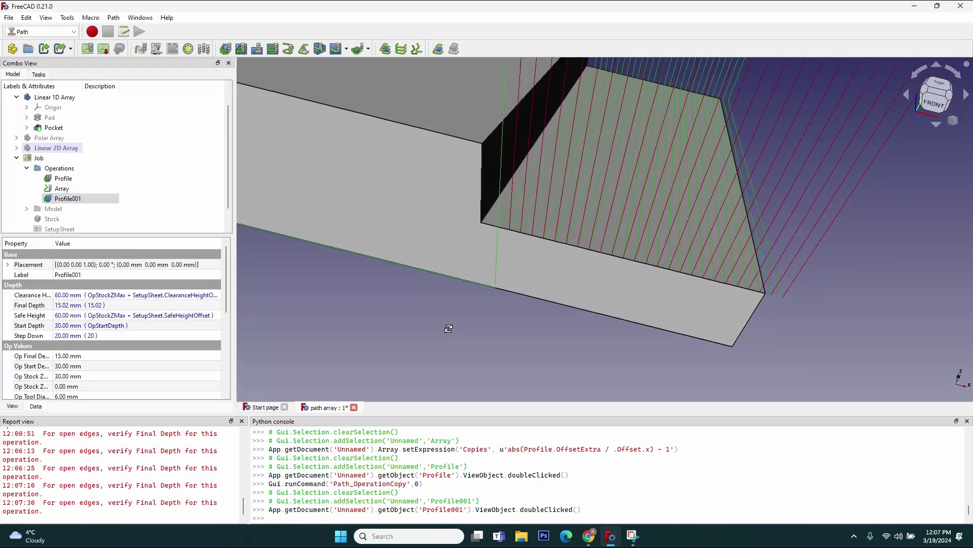
double_click(63, 178)
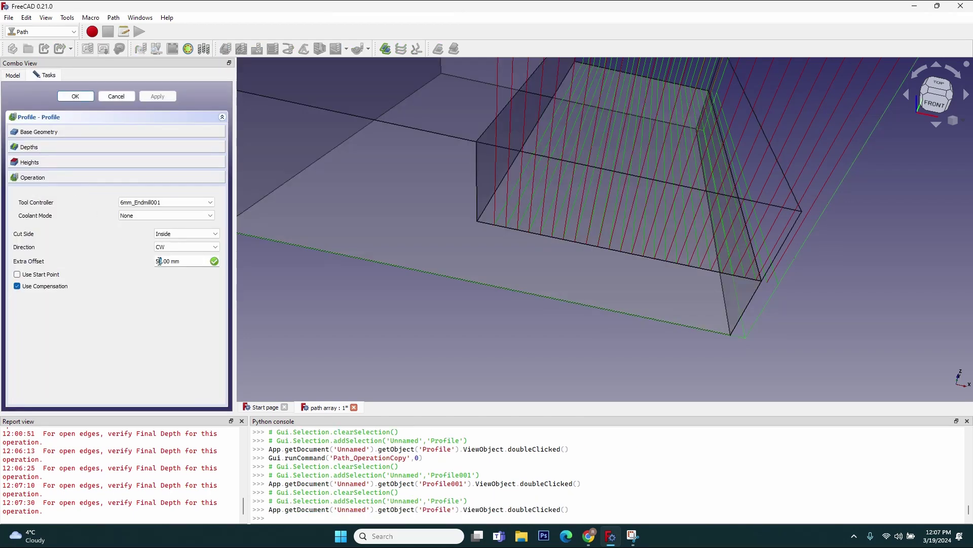
click(159, 261)
key(Return)
scroll(467, 334, up, 5)
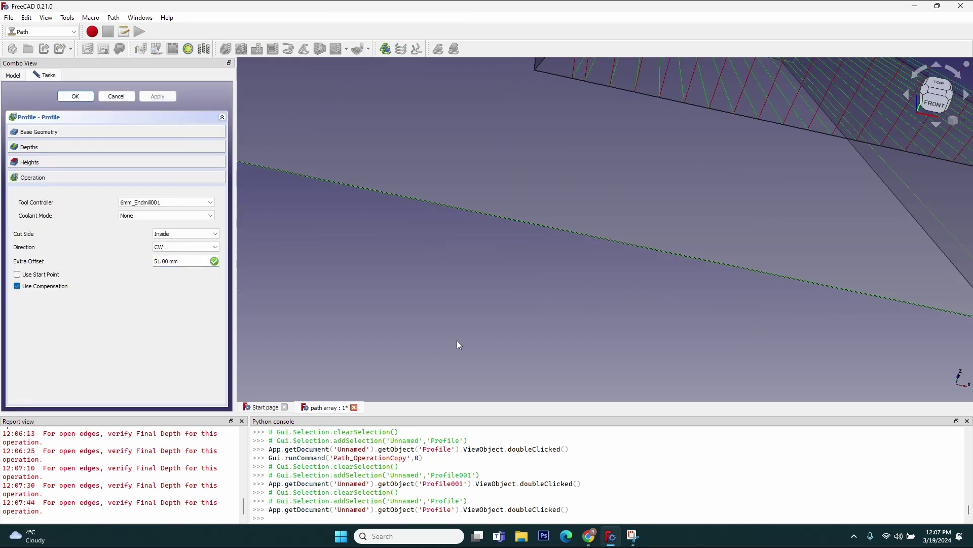
scroll(506, 318, down, 5)
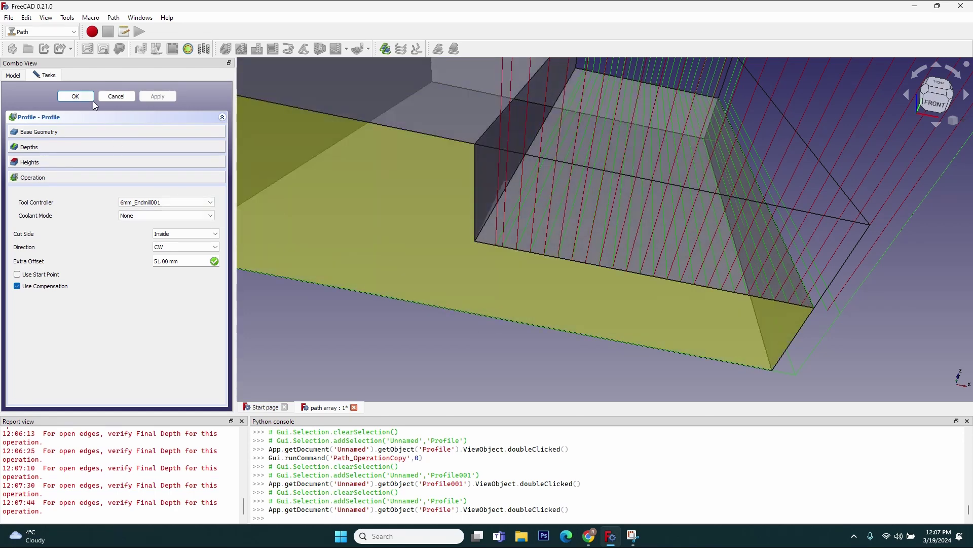
click(75, 96)
Step: Examine the path array's X, Y and Z offset components and the properties of its base Profile operation
click(71, 190)
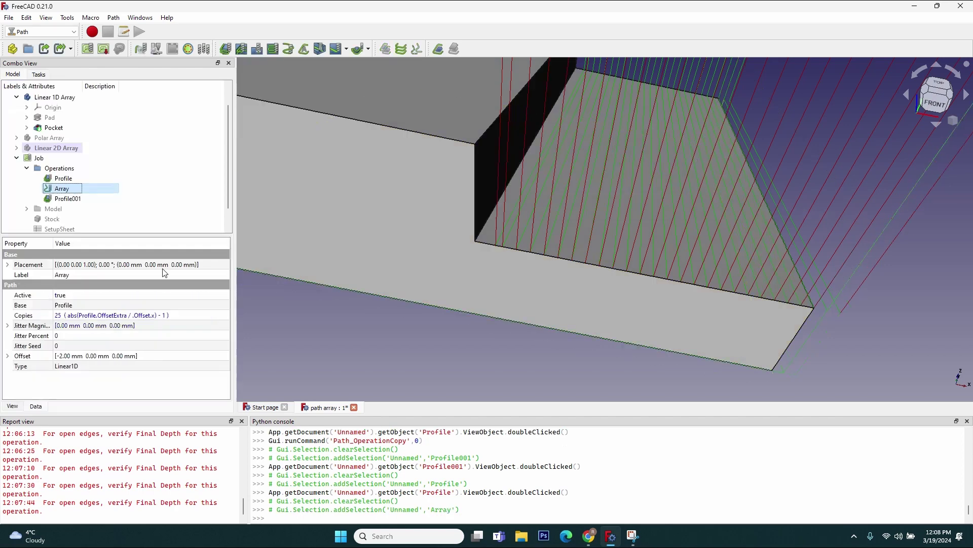
click(91, 326)
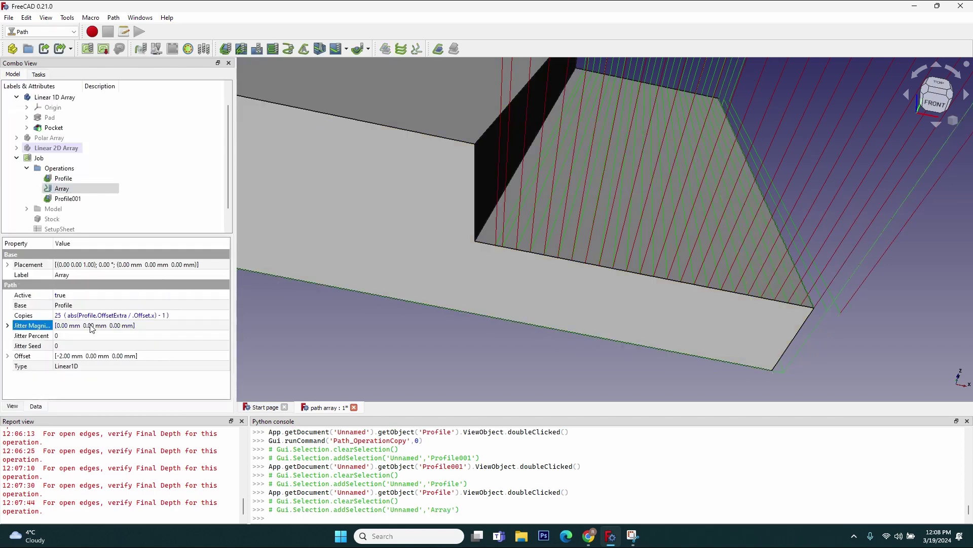
click(7, 356)
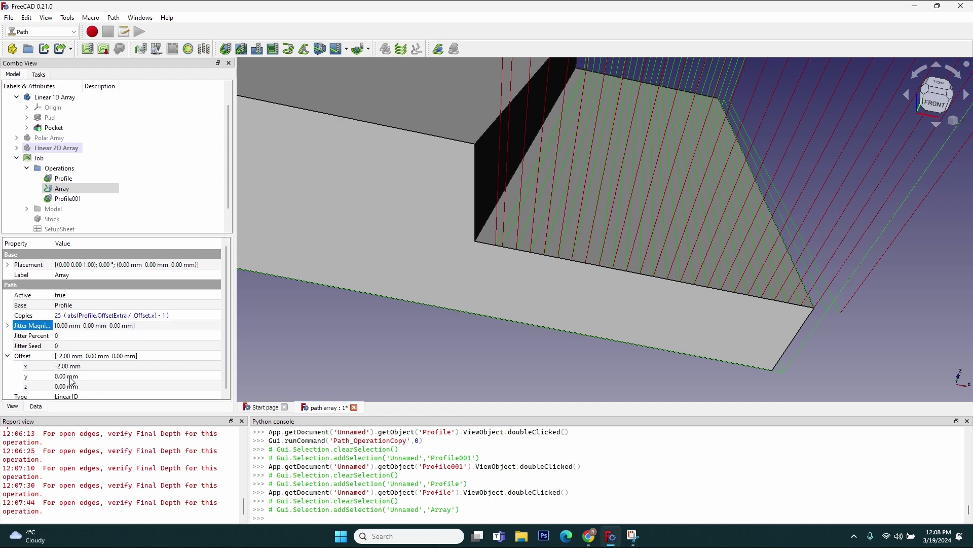
click(68, 368)
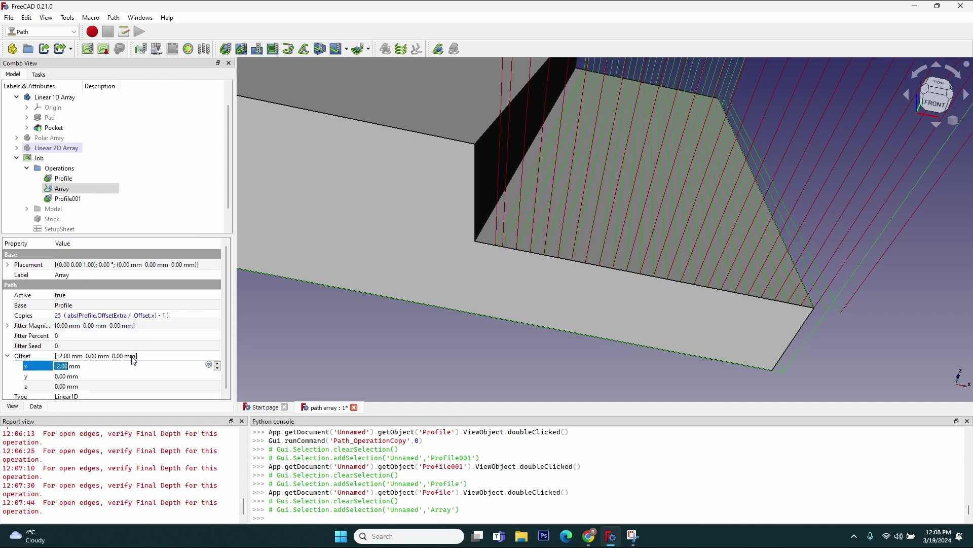
click(74, 180)
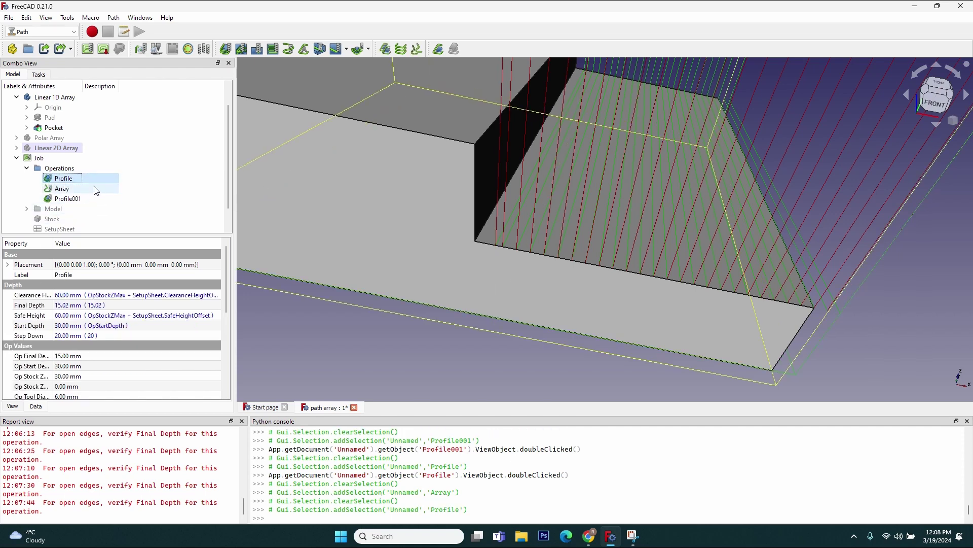
click(81, 189)
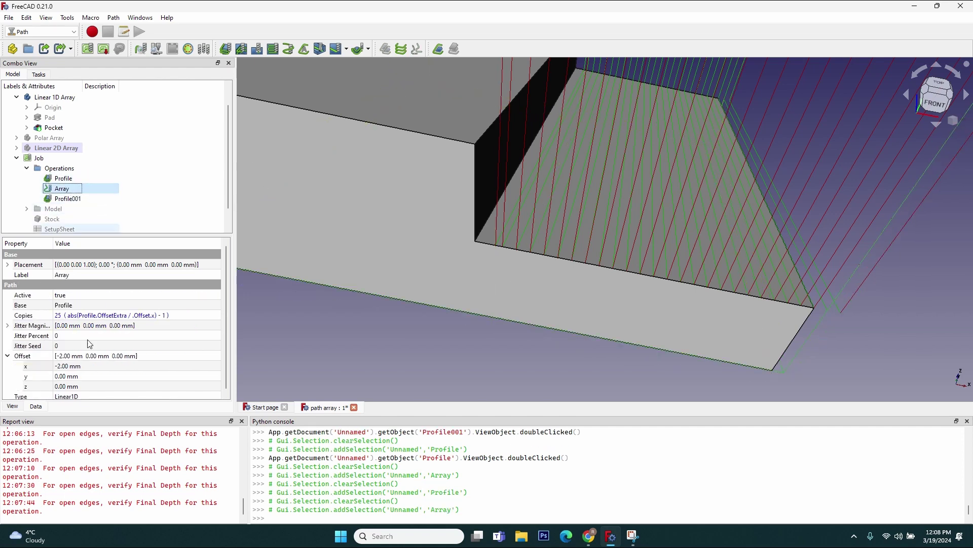
Step: Set the path array's Y offset to 2 mm
middle_drag(407, 370, 409, 323)
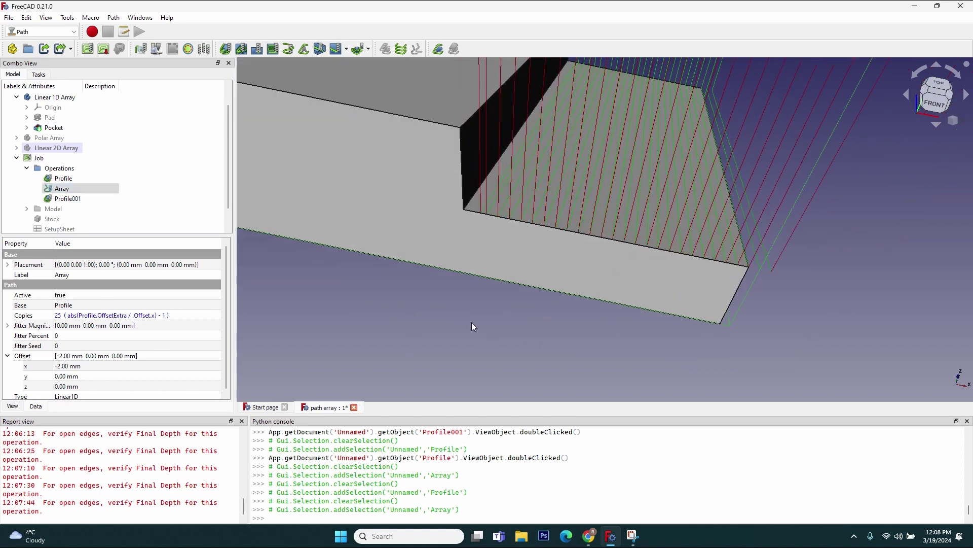
scroll(474, 328, down, 3)
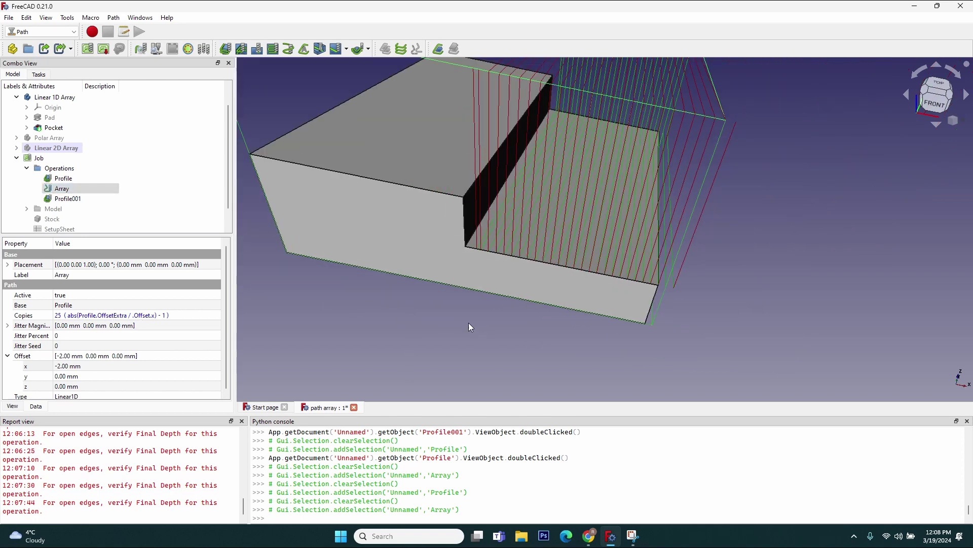
click(67, 375)
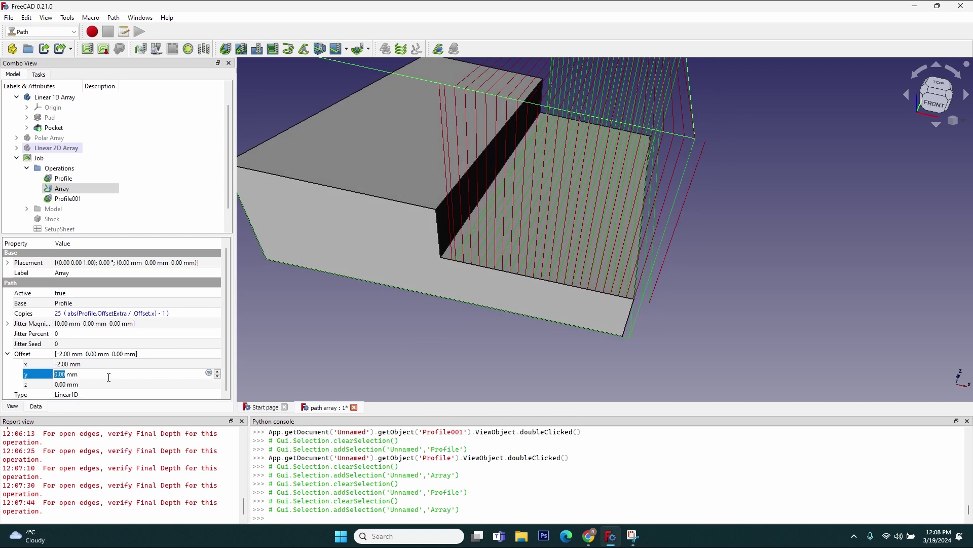
text(2)
key(Return)
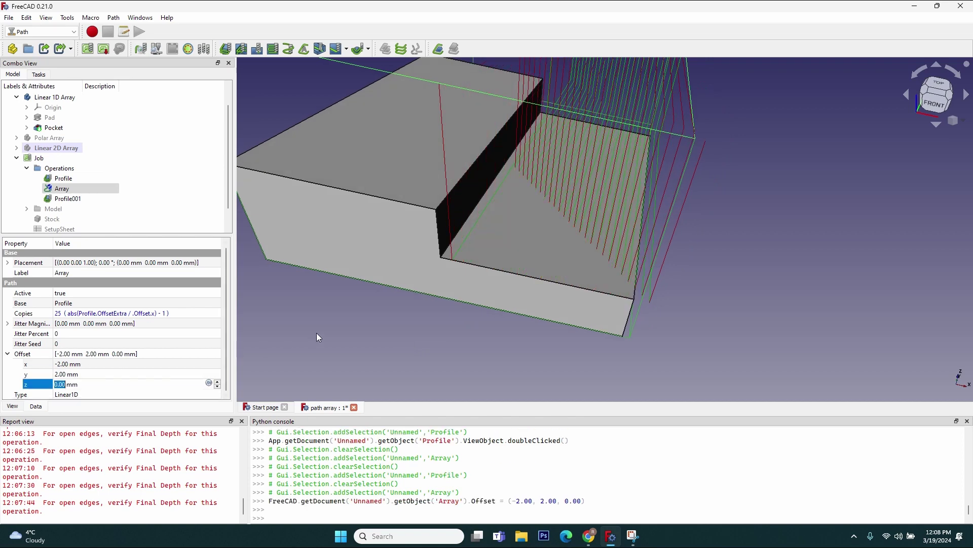
Step: Set the path array's Z offset to 2 mm and check the stepped passes against the whole part
middle_drag(317, 333, 660, 294)
scroll(586, 269, up, 3)
click(81, 383)
text(2)
key(Return)
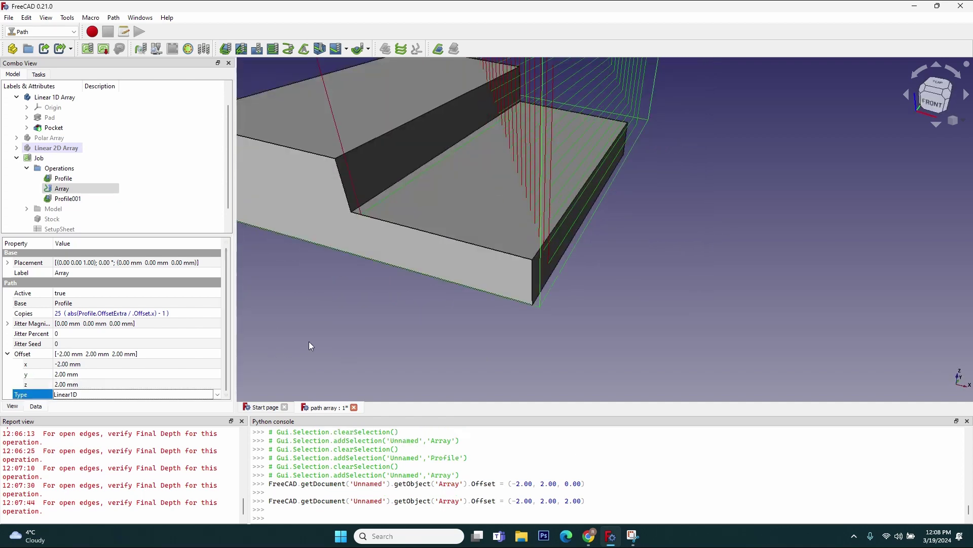
middle_drag(336, 342, 446, 167)
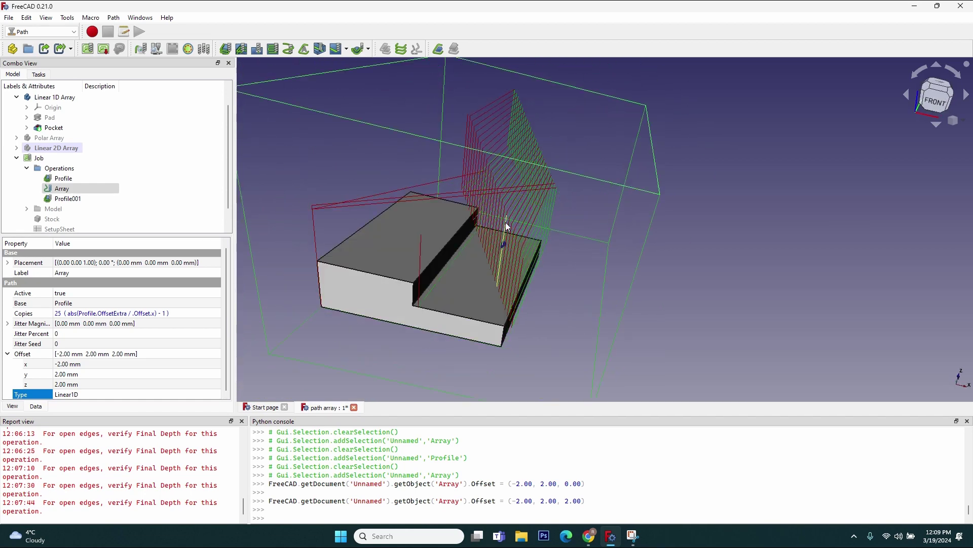
Step: Set the path array's Y and Z offsets back to 0 mm
click(71, 375)
text(0)
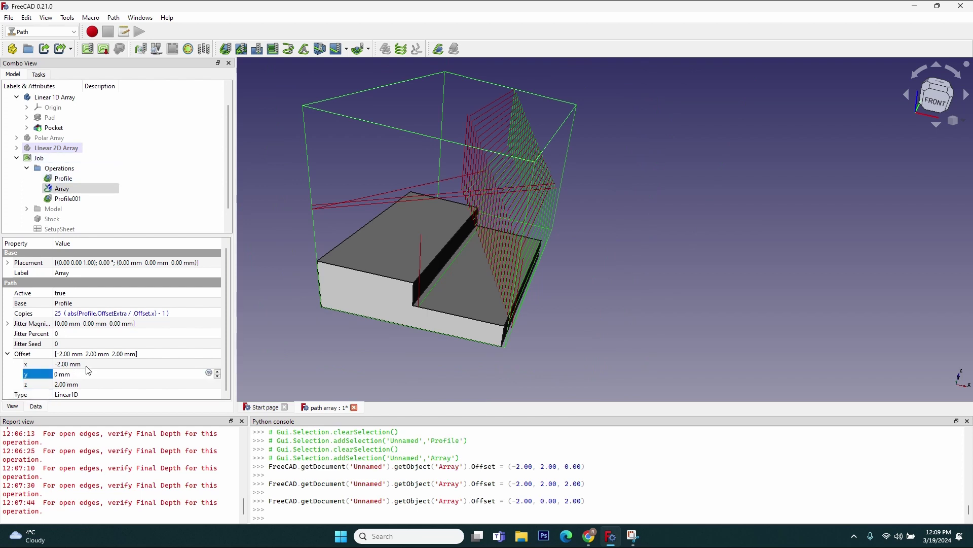
key(Tab)
text(0)
key(Tab)
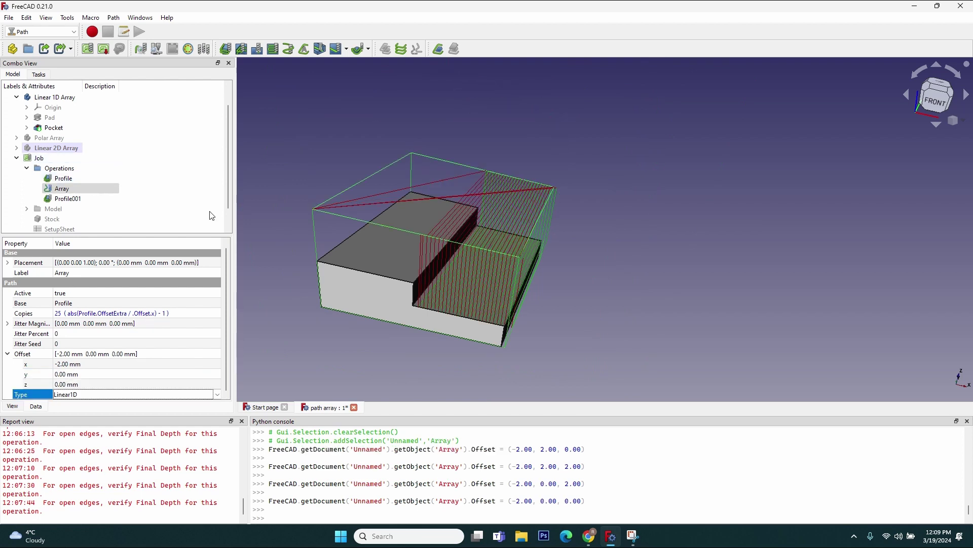
scroll(368, 356, up, 4)
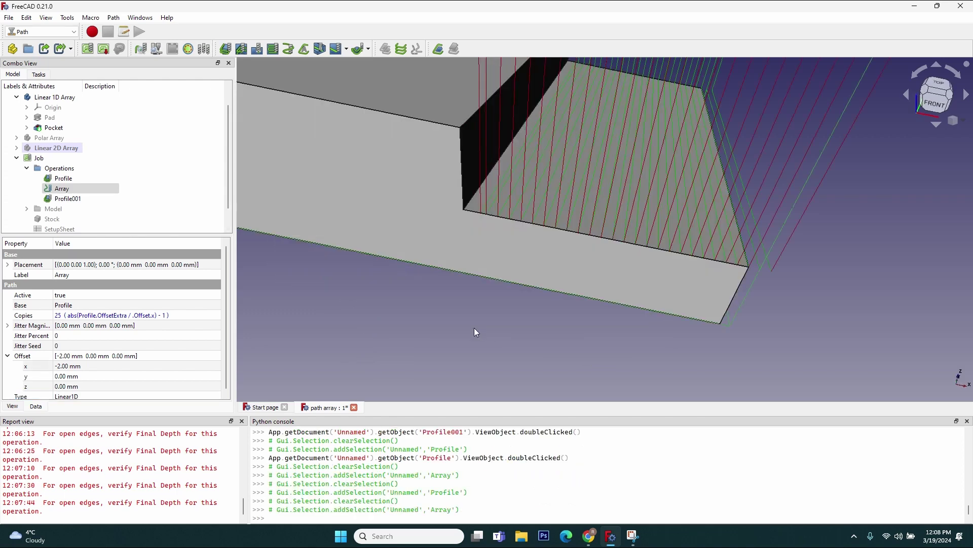